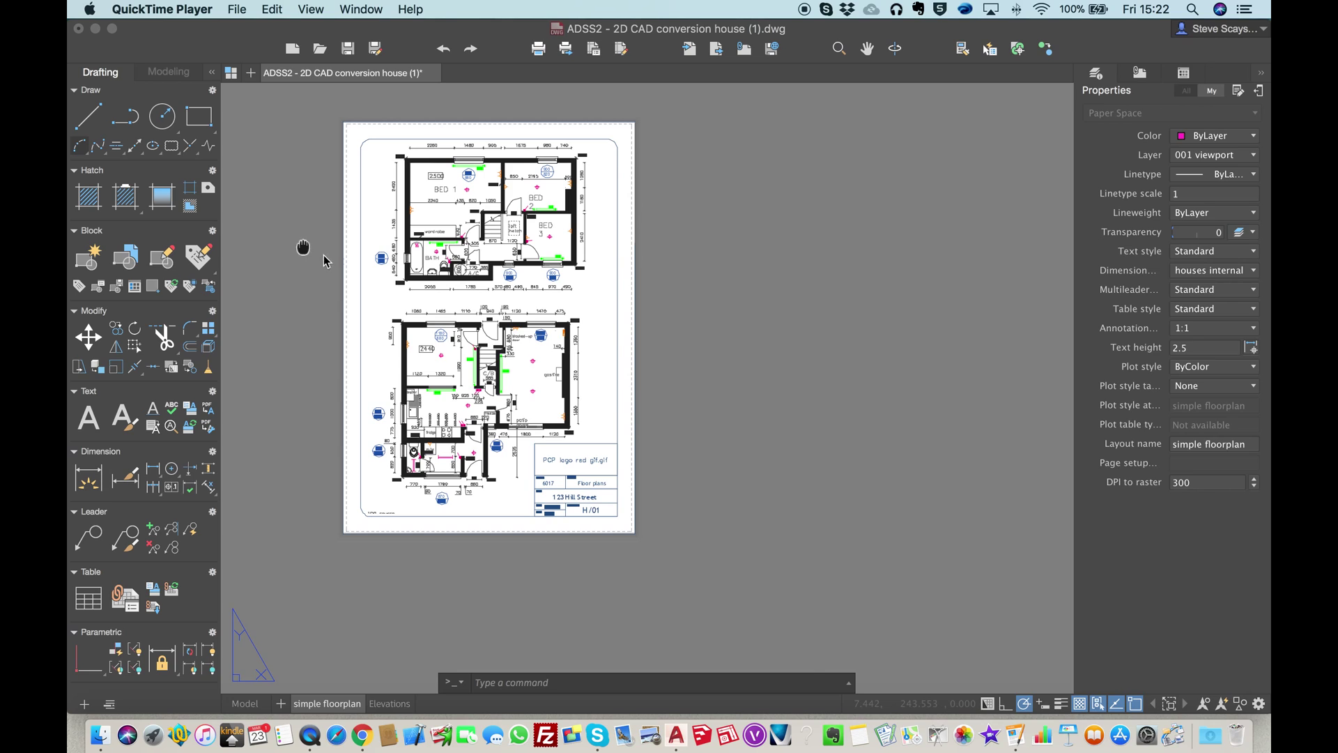
Show the Elevations layout with its four house elevations and title block fully in view
scroll(302, 246, "up", 2)
scroll(293, 232, "down", 4)
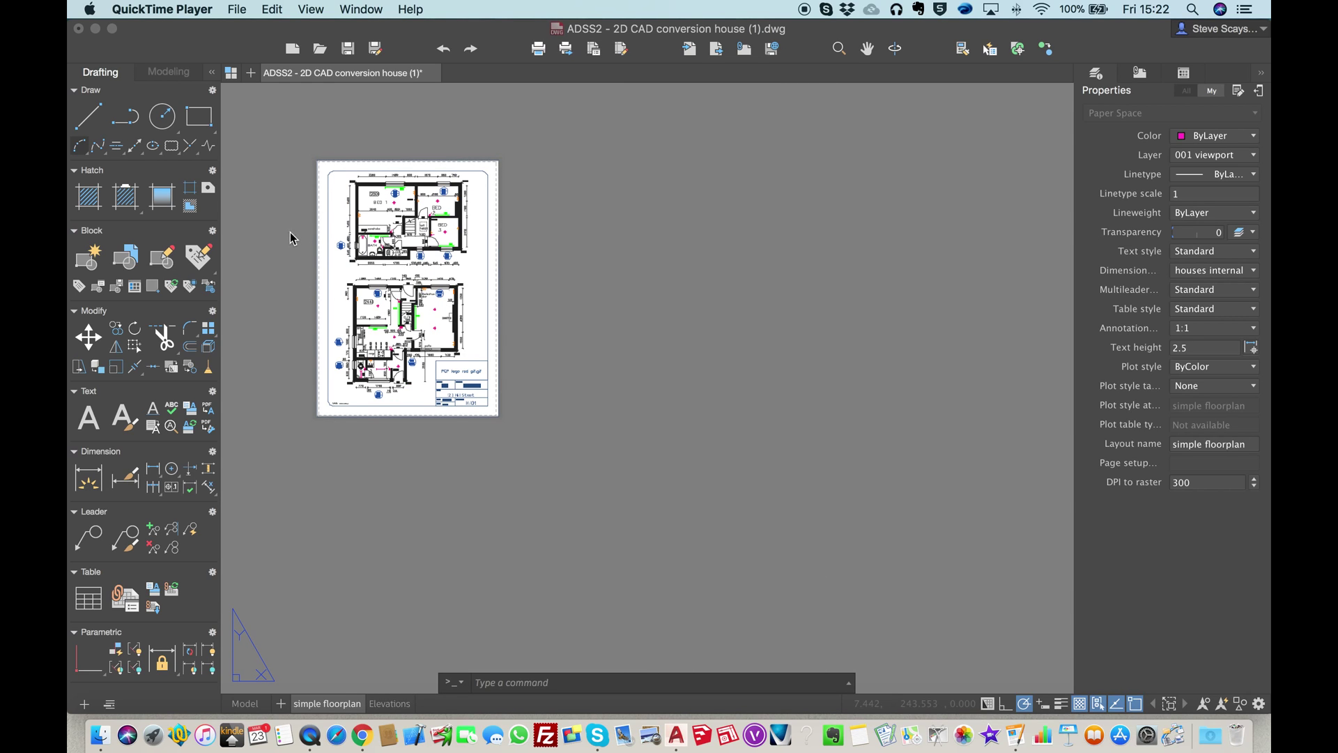
scroll(326, 248, "up", 2)
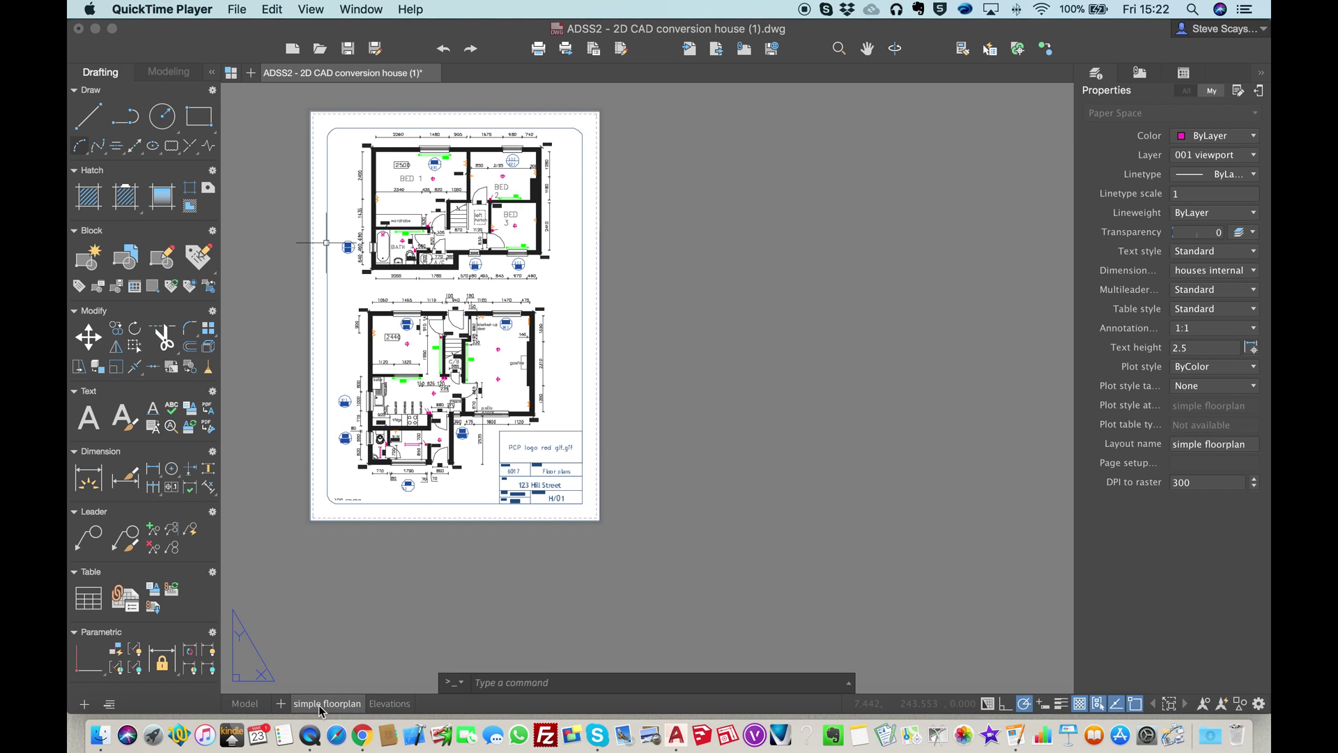
left_click(393, 704)
scroll(502, 488, "up", 4)
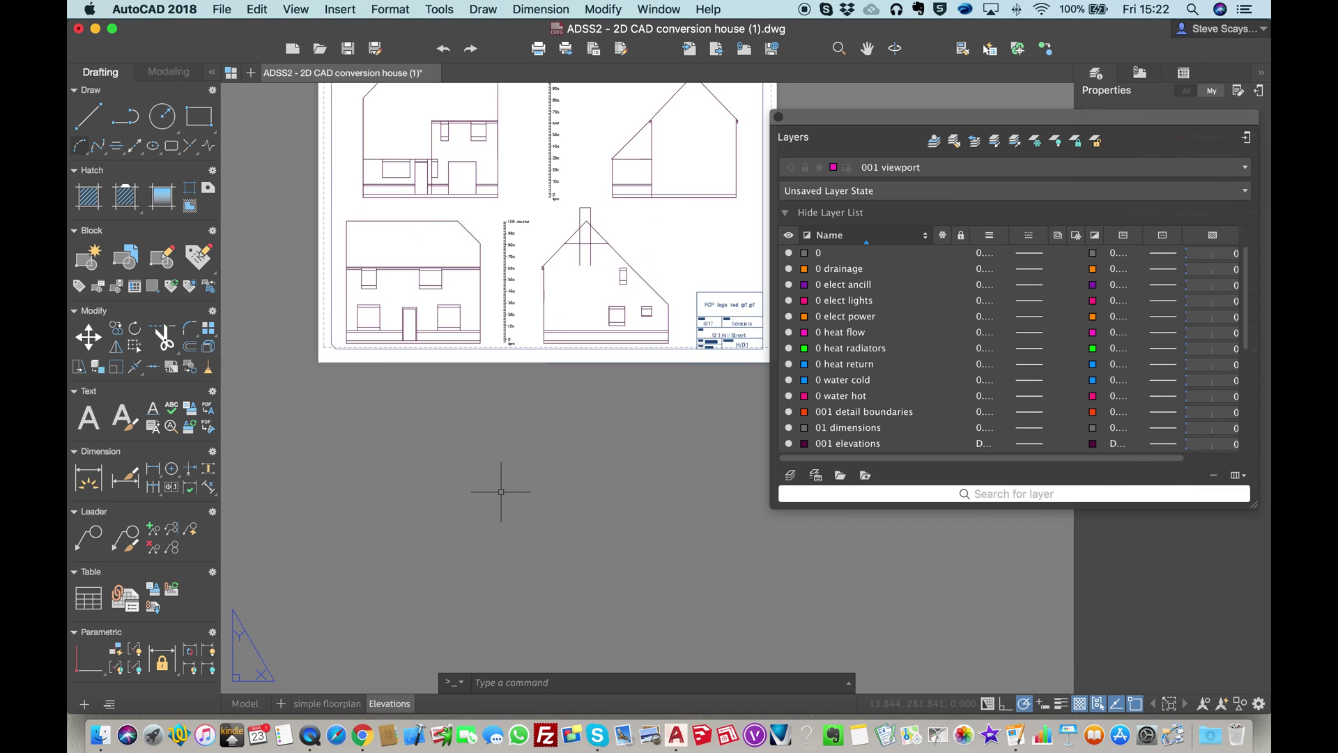
middle_click_drag(502, 492, 460, 662)
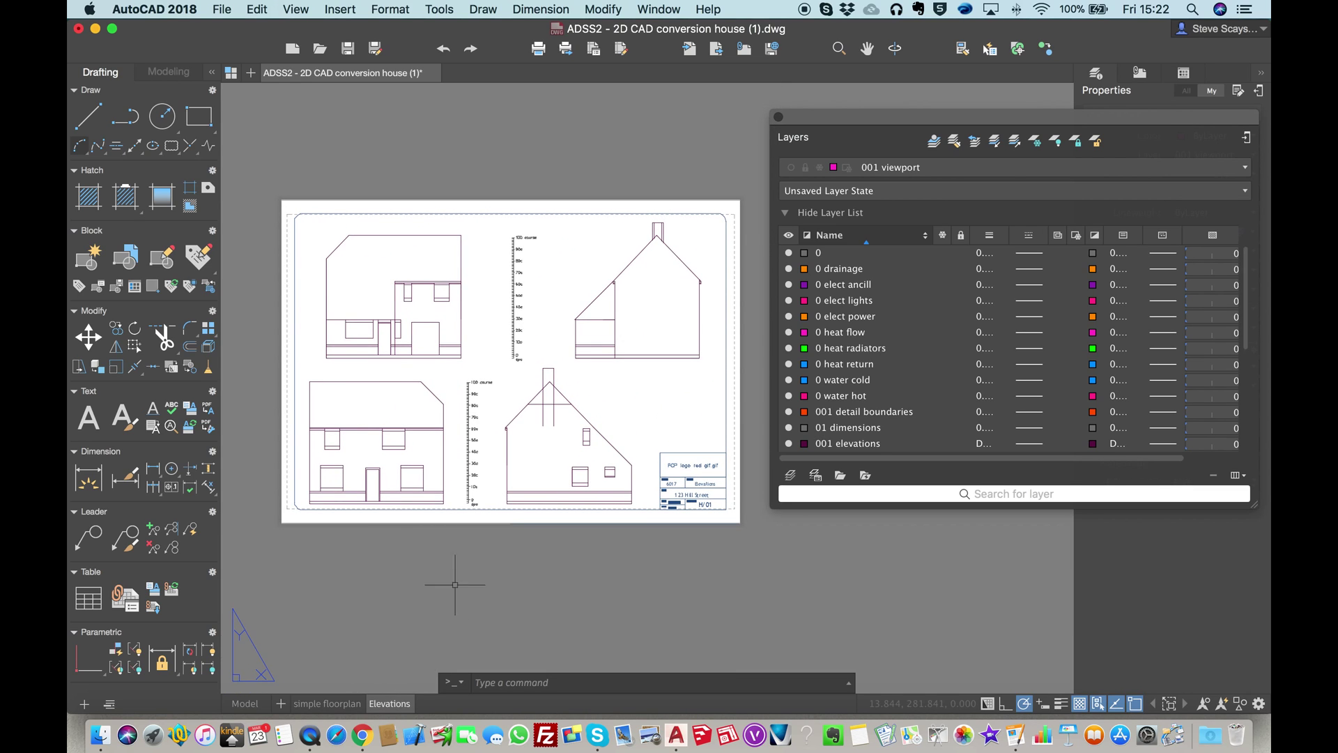
left_click(308, 705)
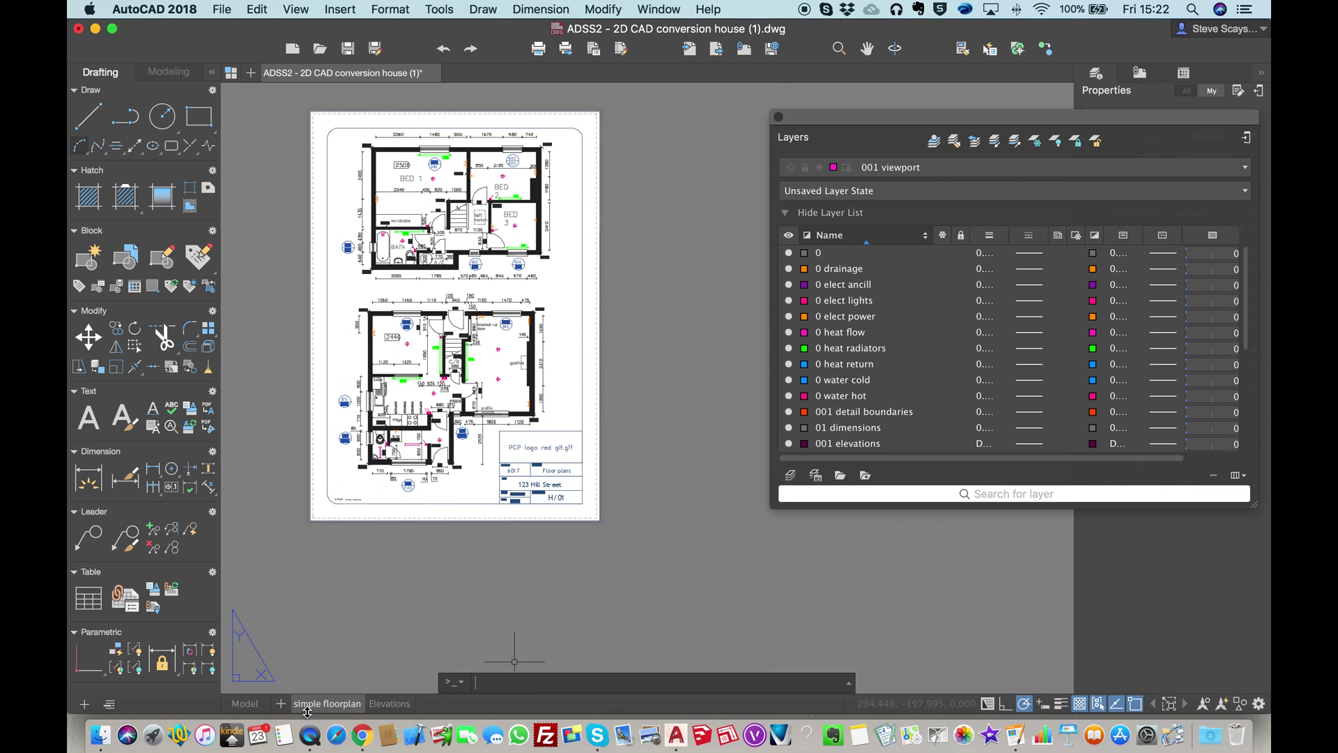
left_click(380, 705)
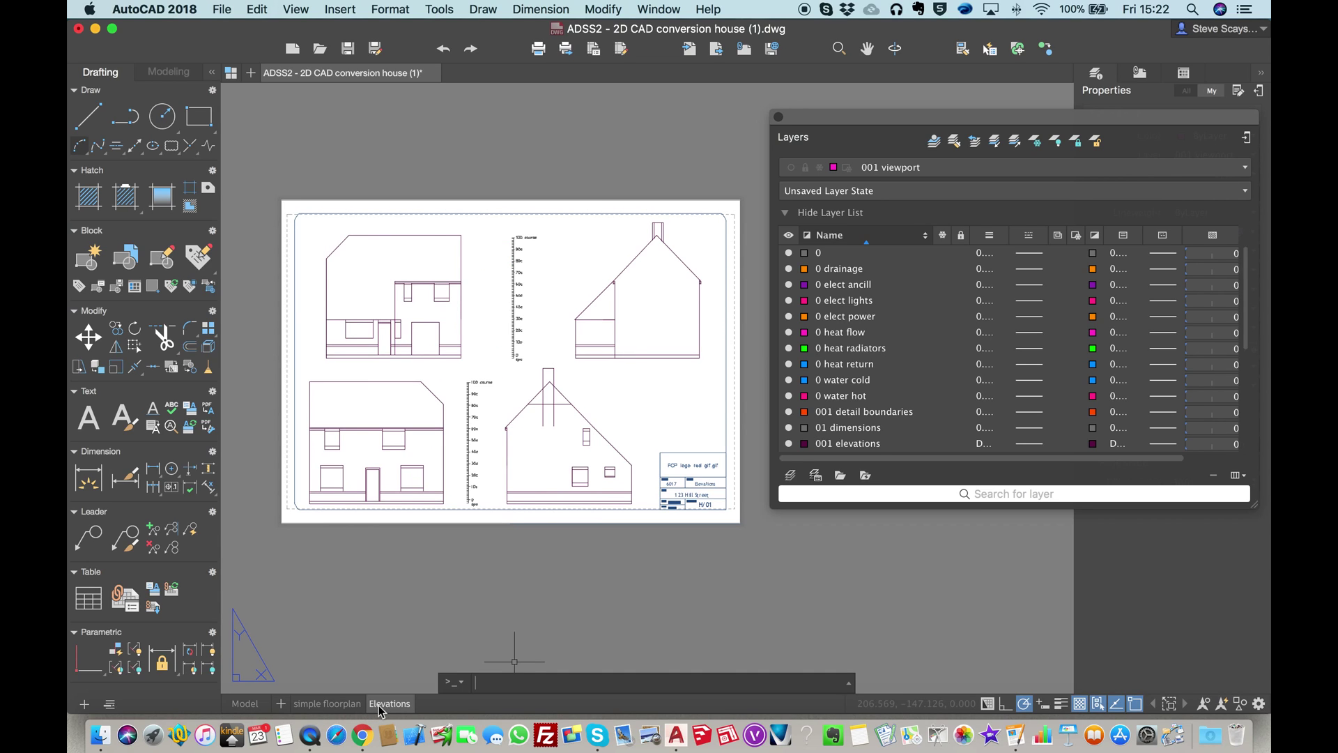
Switch to model space and zoom to extents to frame all plans and elevations
left_click(241, 704)
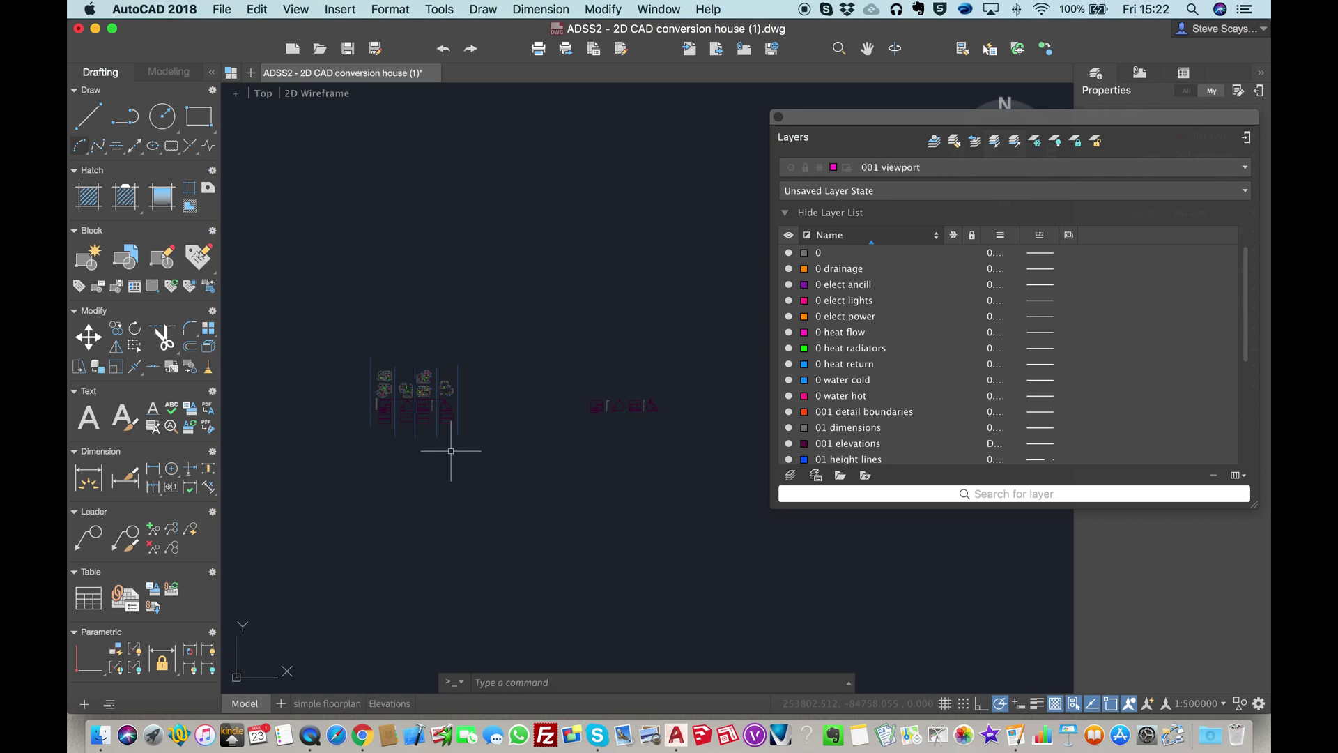
left_click(523, 681)
type("Zoo")
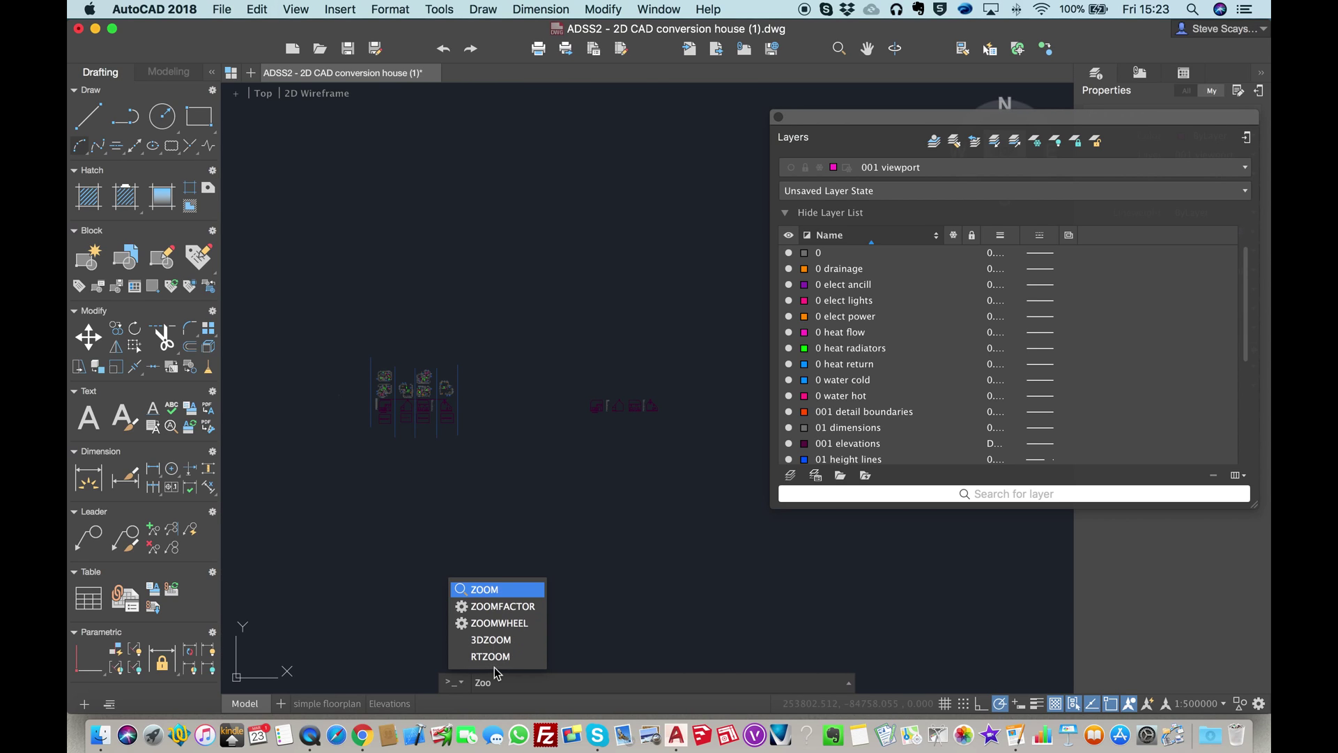
type("m")
key("Return")
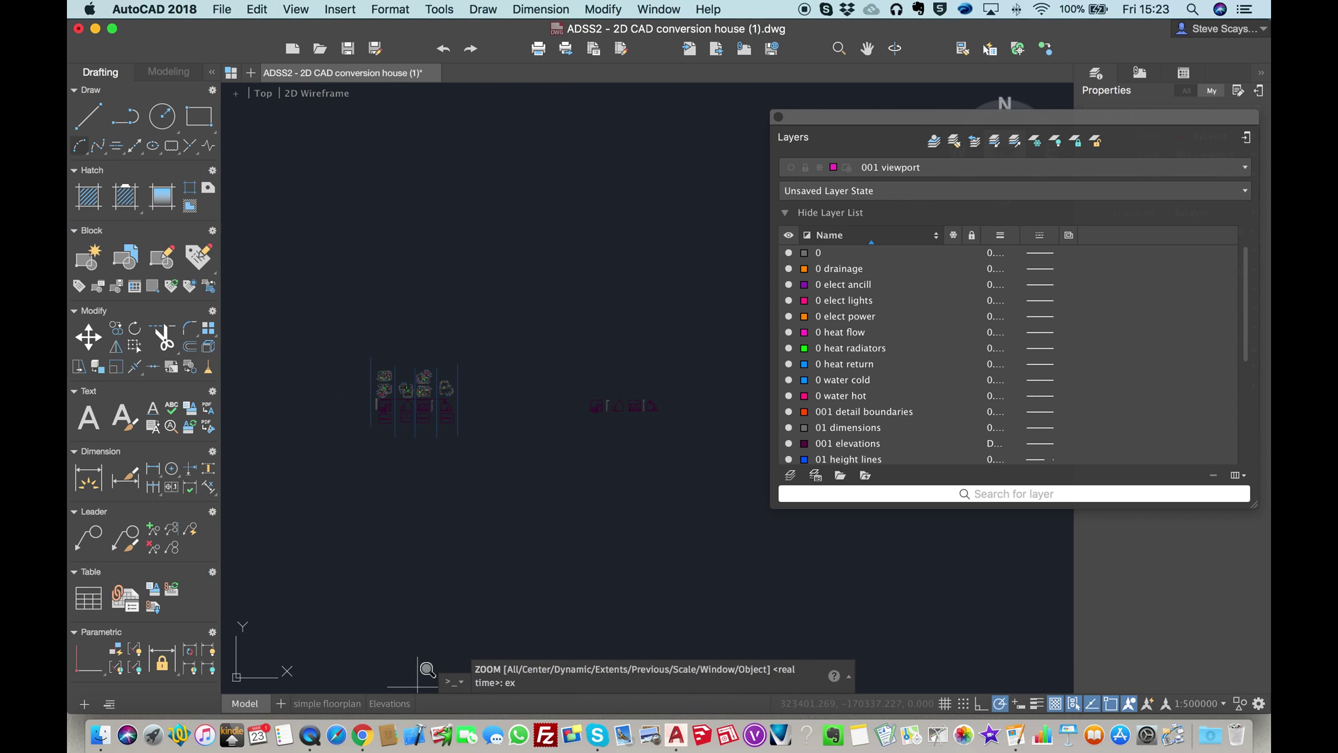
key("Return")
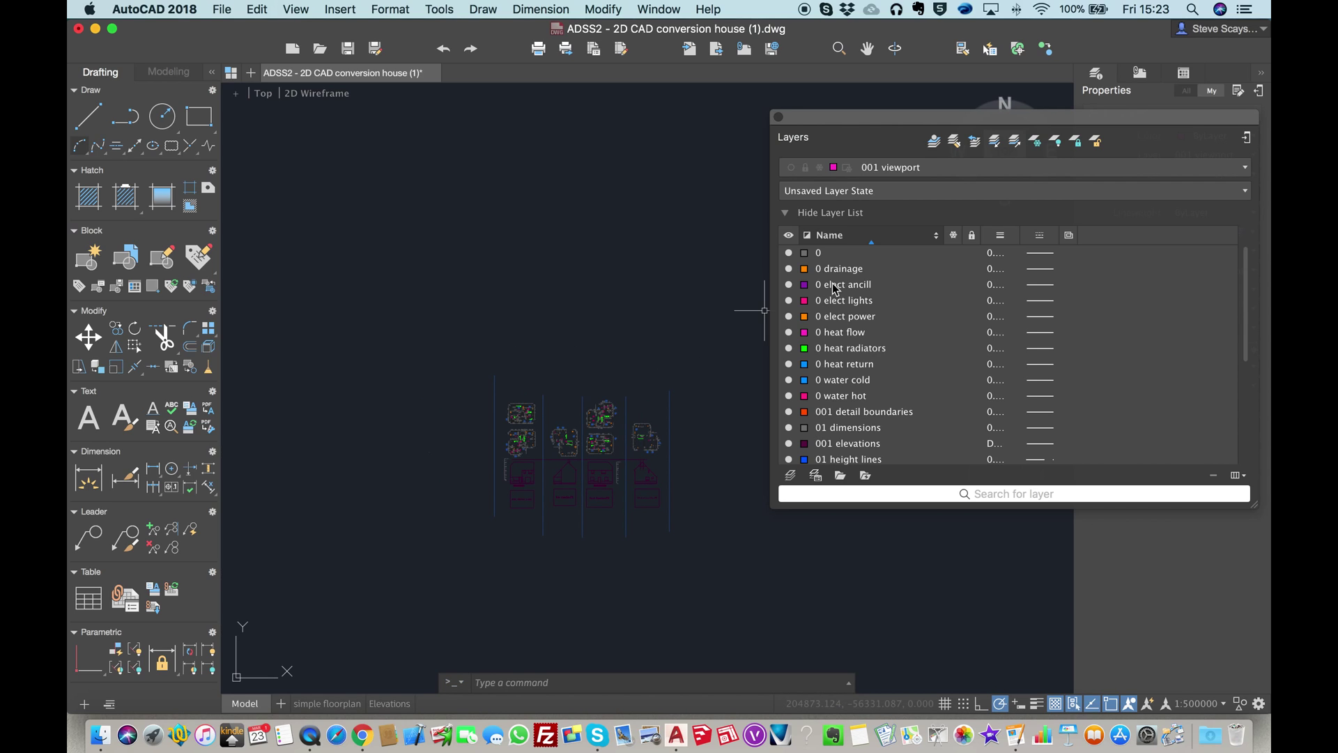
left_click_drag(925, 116, 922, 84)
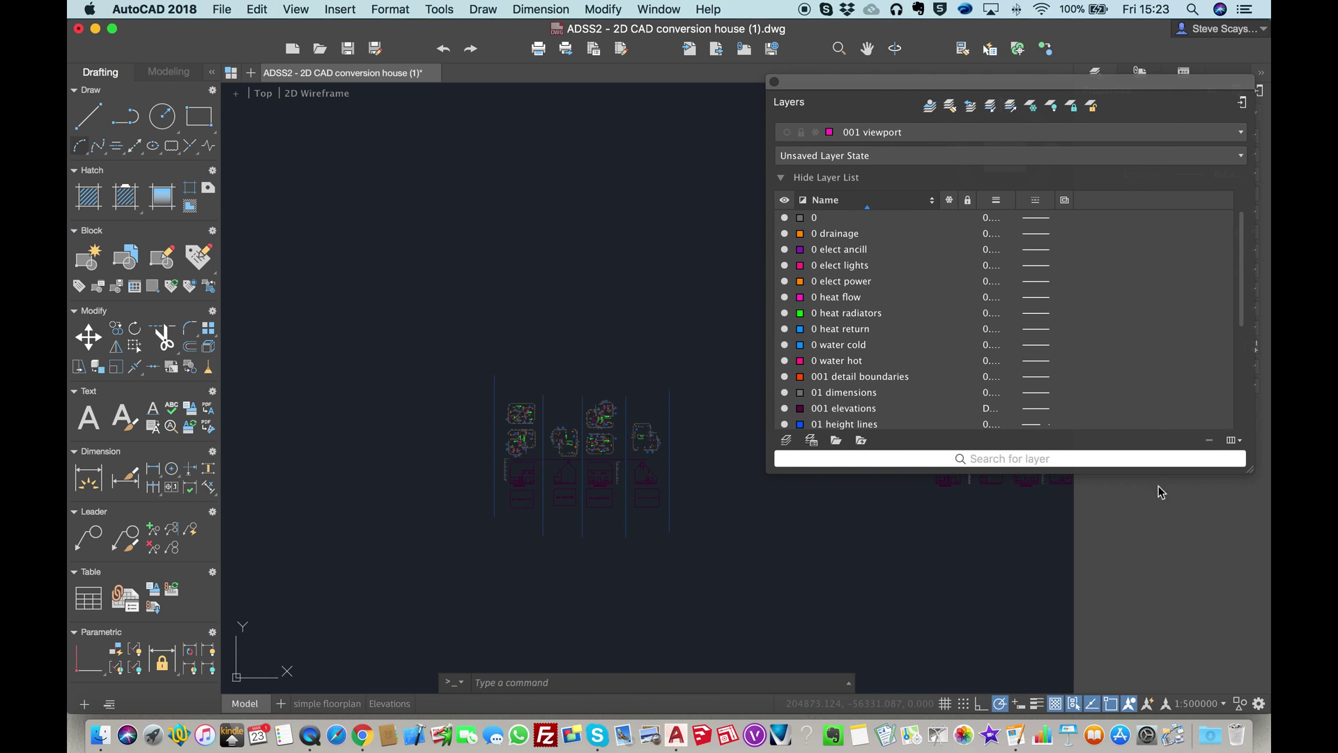
Shrink the Layers palette to the right edge and centre the floor plans and elevations in view
left_click_drag(1248, 471, 1016, 378)
left_click_drag(934, 93, 1183, 226)
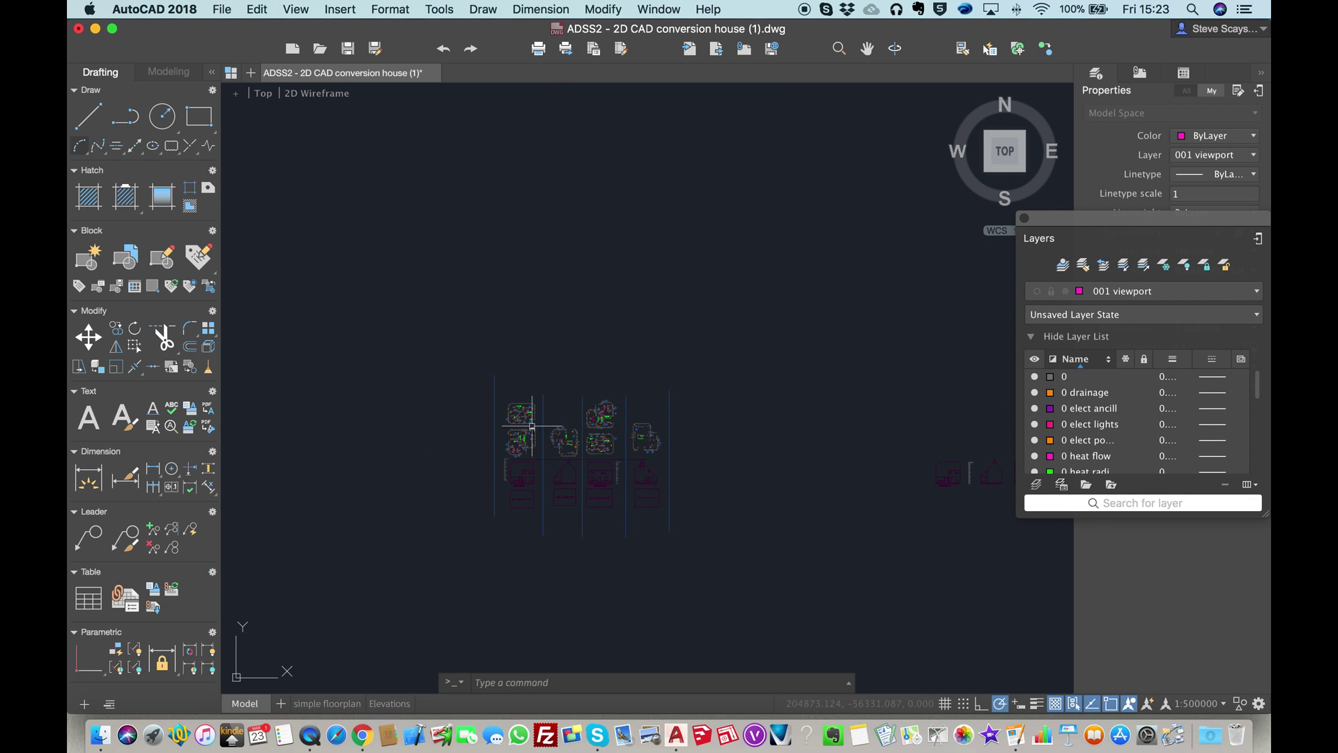
scroll(457, 464, "up", 6)
scroll(311, 436, "down", 5)
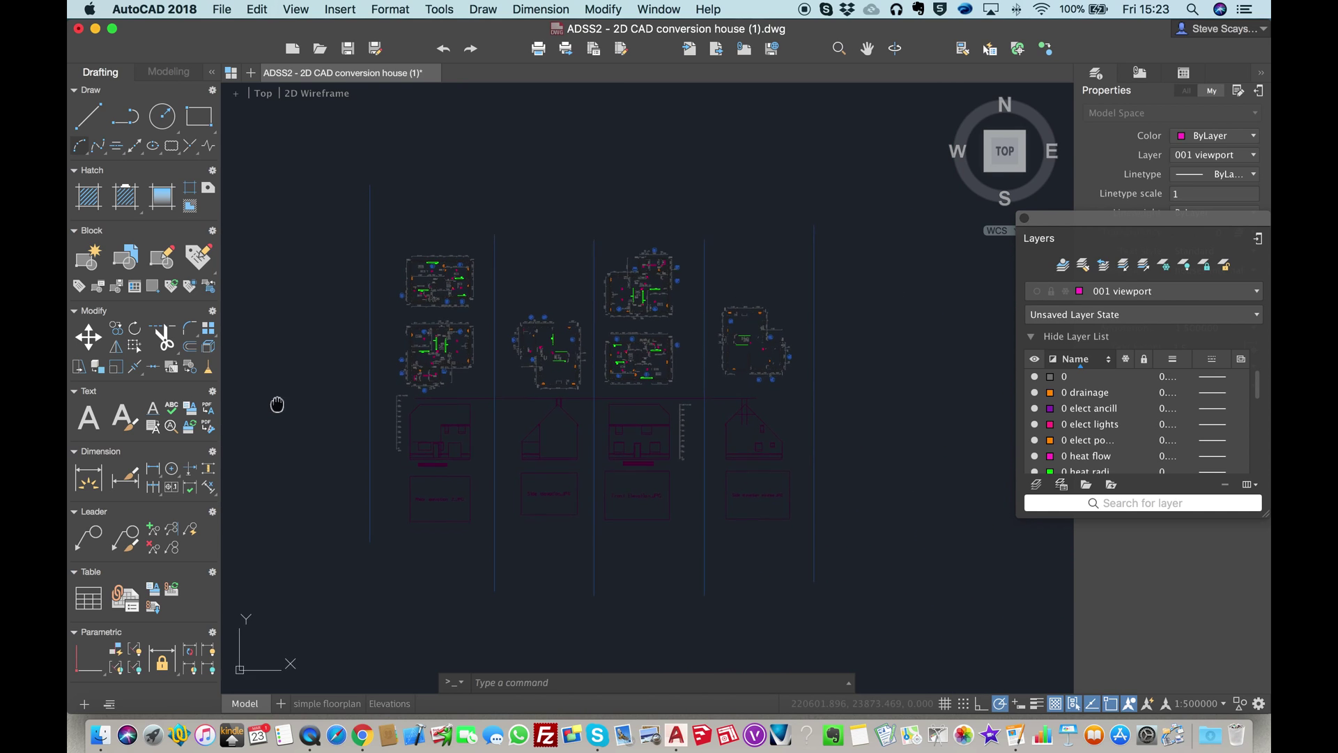
scroll(275, 414, "up", 3)
mouse_move(286, 367)
middle_mouse_down()
mouse_move(283, 392)
mouse_move(233, 373)
middle_mouse_up()
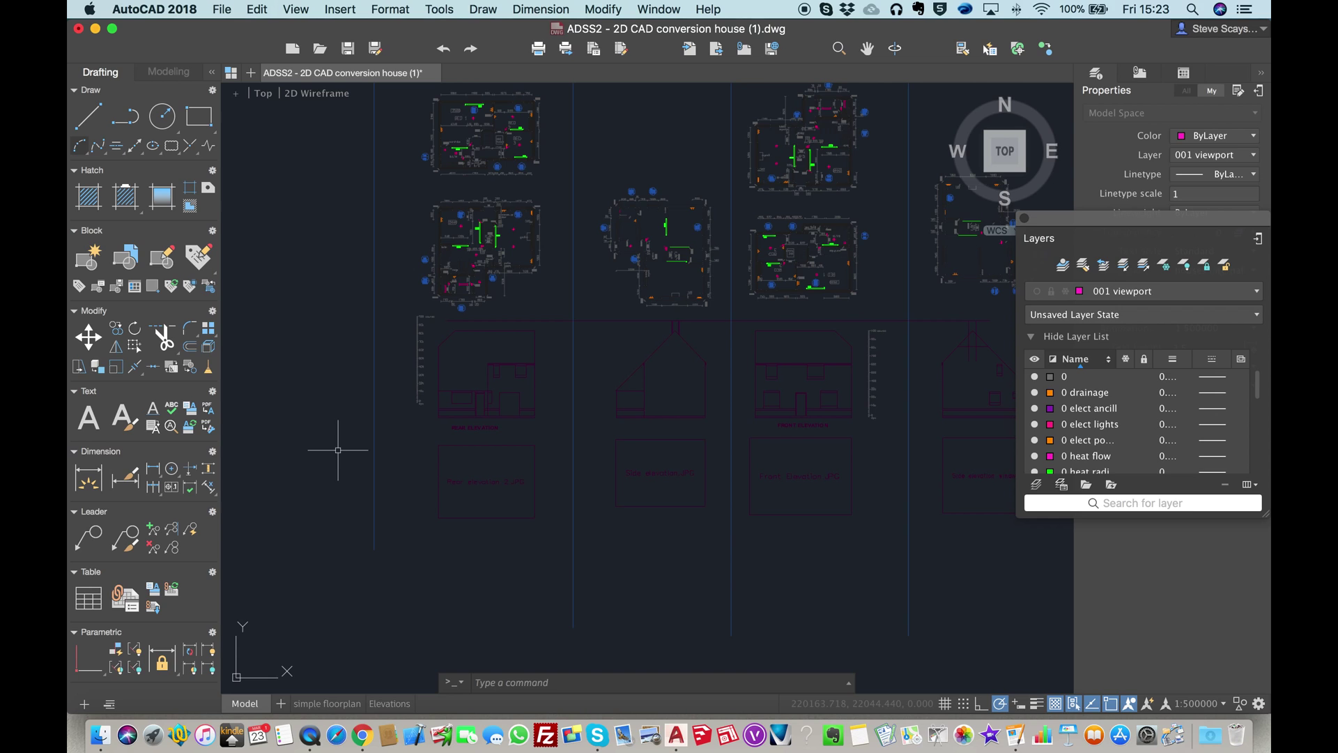
middle_click_drag(328, 374, 320, 379)
scroll(441, 372, "up", 4)
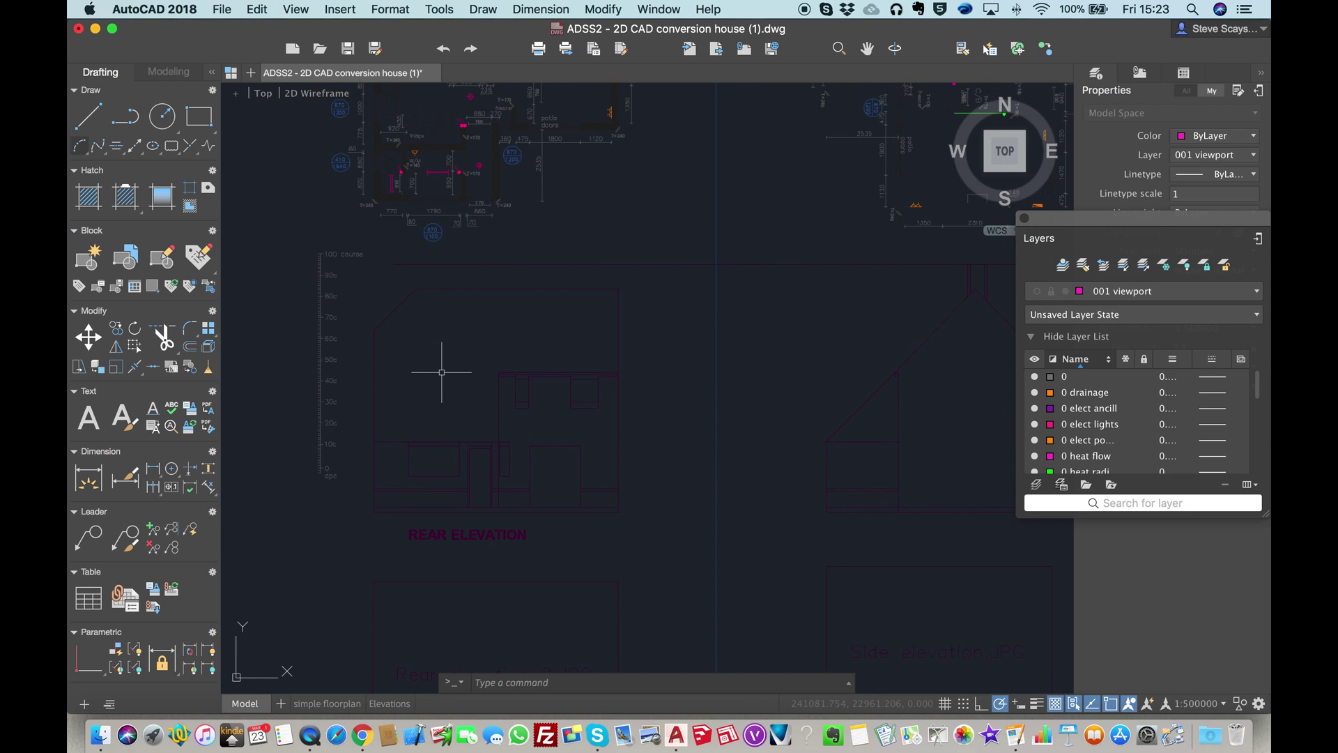
scroll(441, 372, "down", 5)
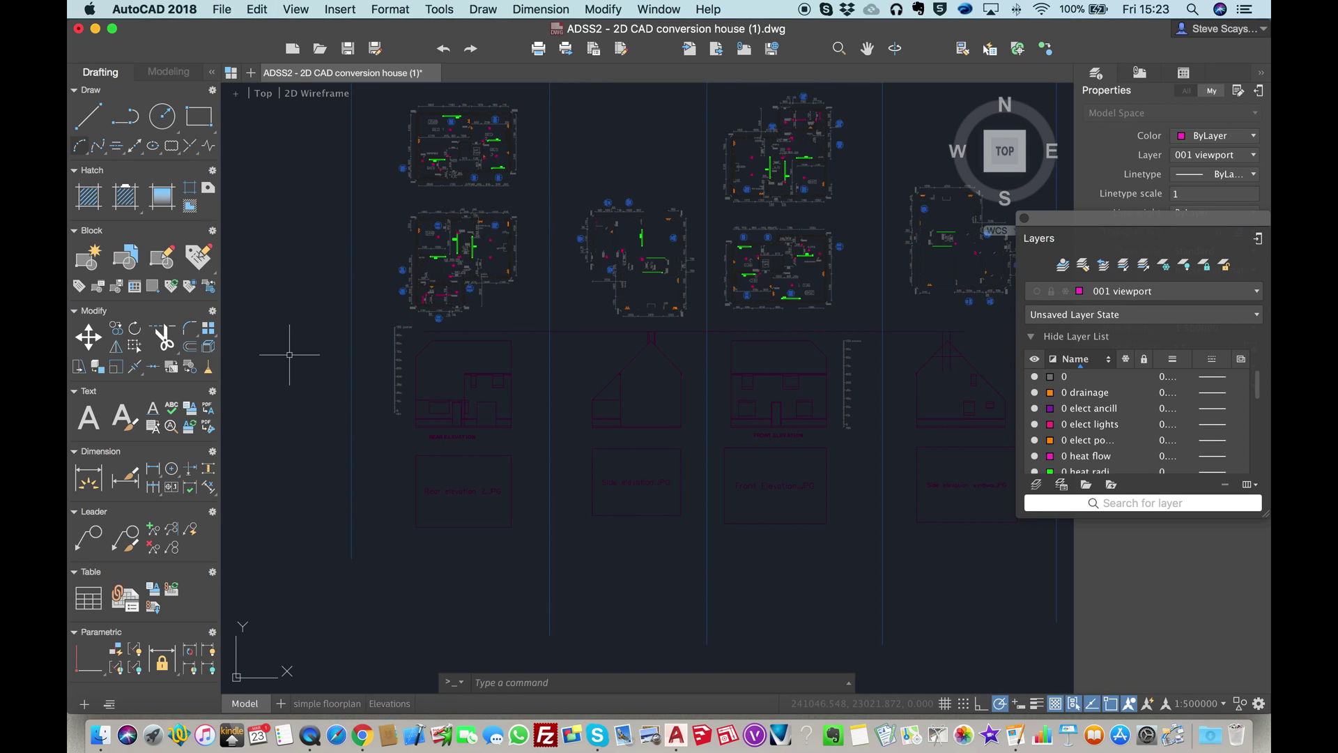
Select the rear elevation with its label box, and enlarge the Layers palette to list all layers
mouse_move(311, 342)
left_mouse_down()
mouse_move(434, 345)
mouse_move(551, 404)
mouse_move(596, 523)
mouse_move(490, 572)
mouse_move(295, 573)
left_mouse_up()
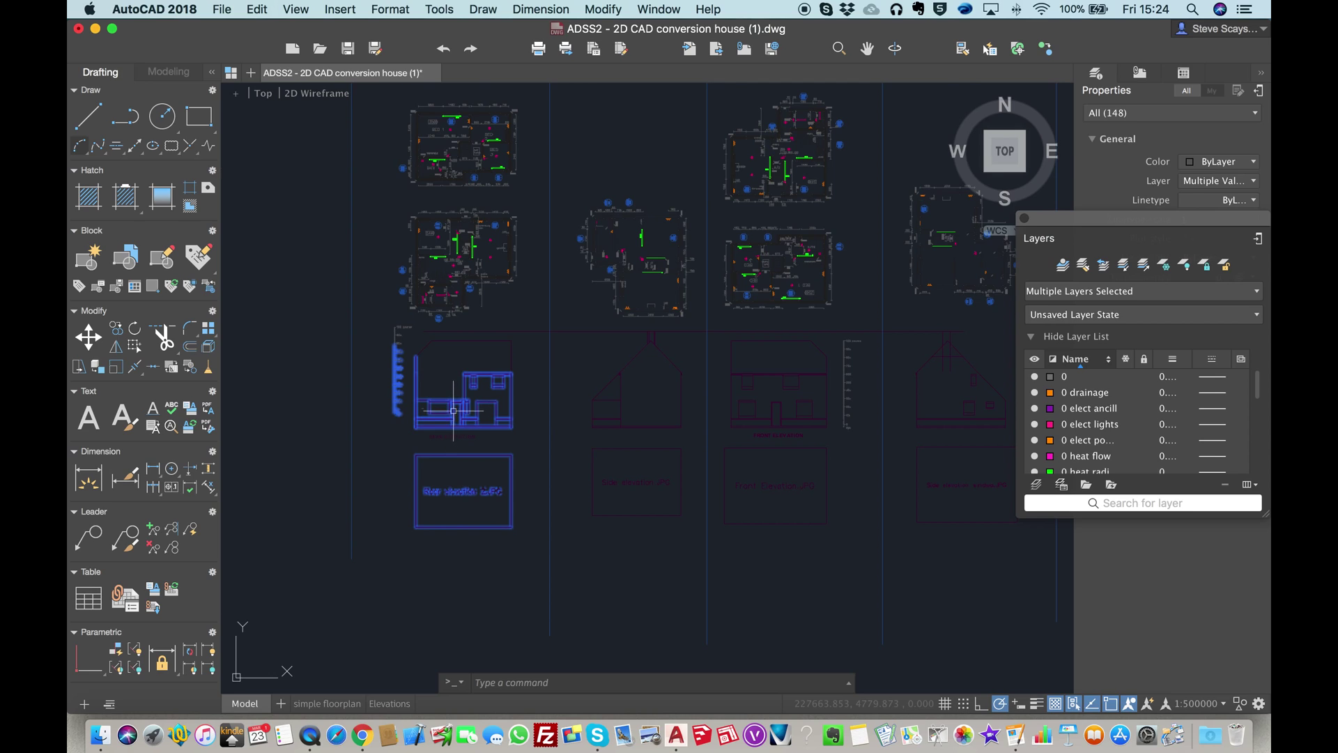
scroll(447, 389, "up", 2)
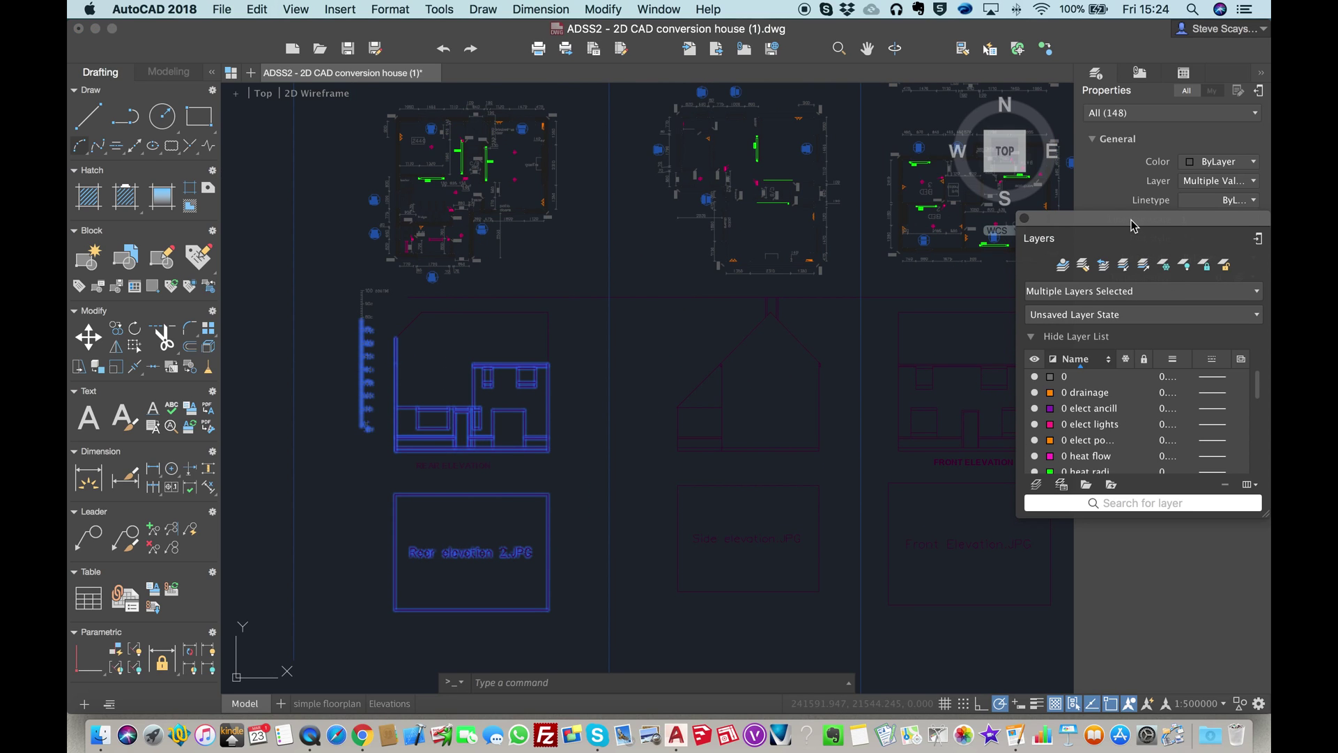
left_click_drag(1131, 220, 1014, 106)
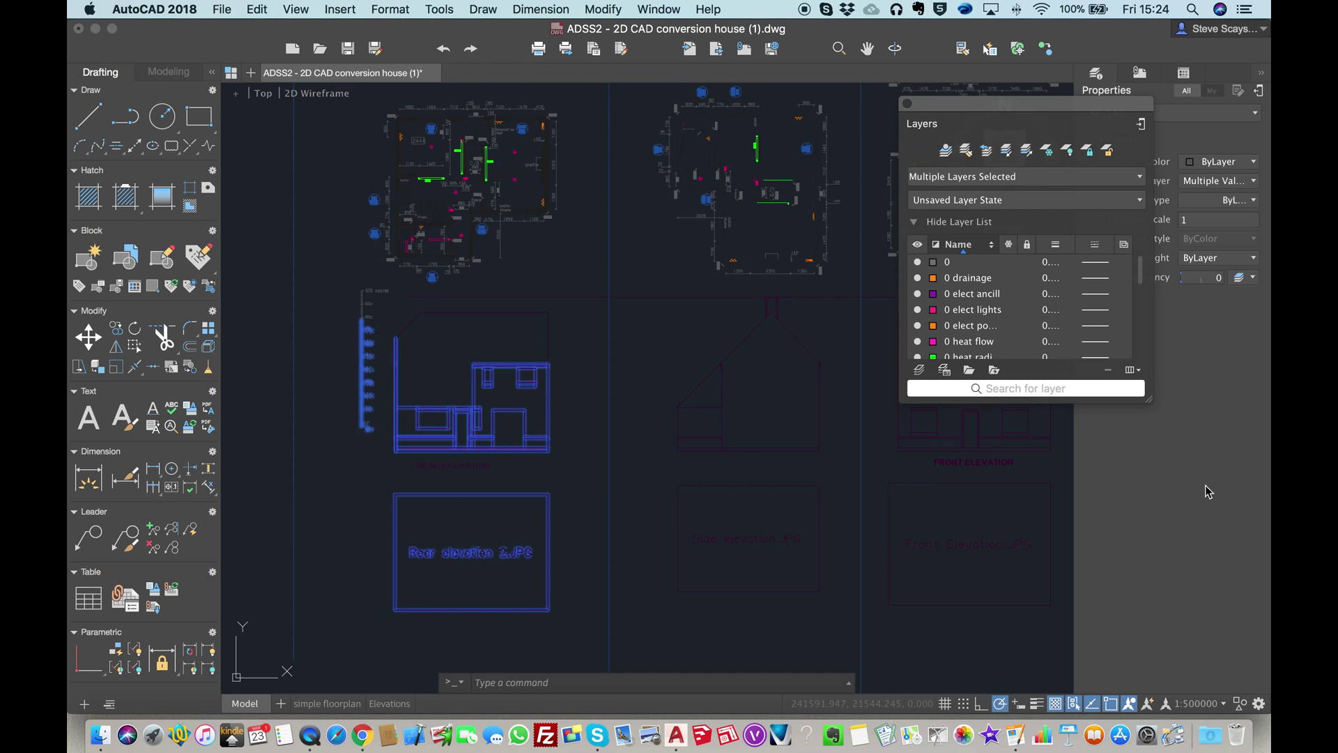
left_click_drag(1147, 397, 1263, 559)
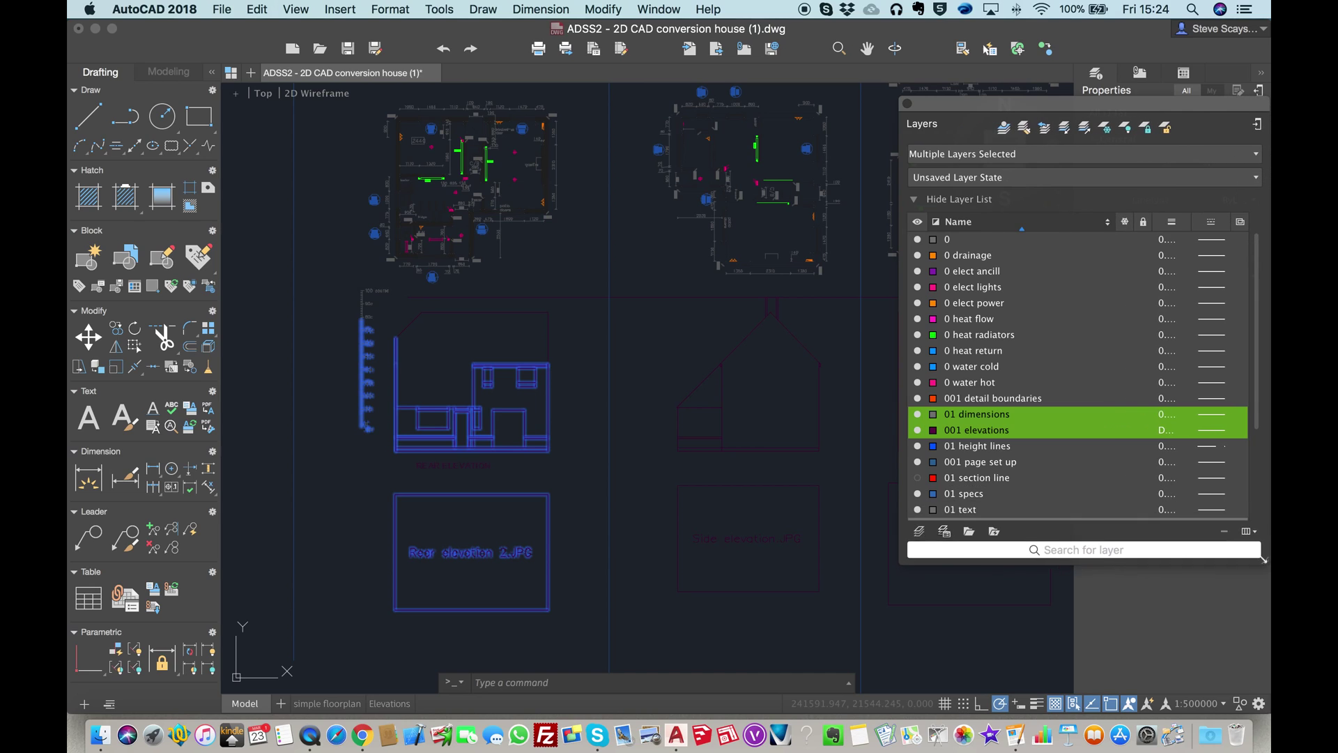
Make the 001 elevations layer white and clear the selection
left_click(933, 431)
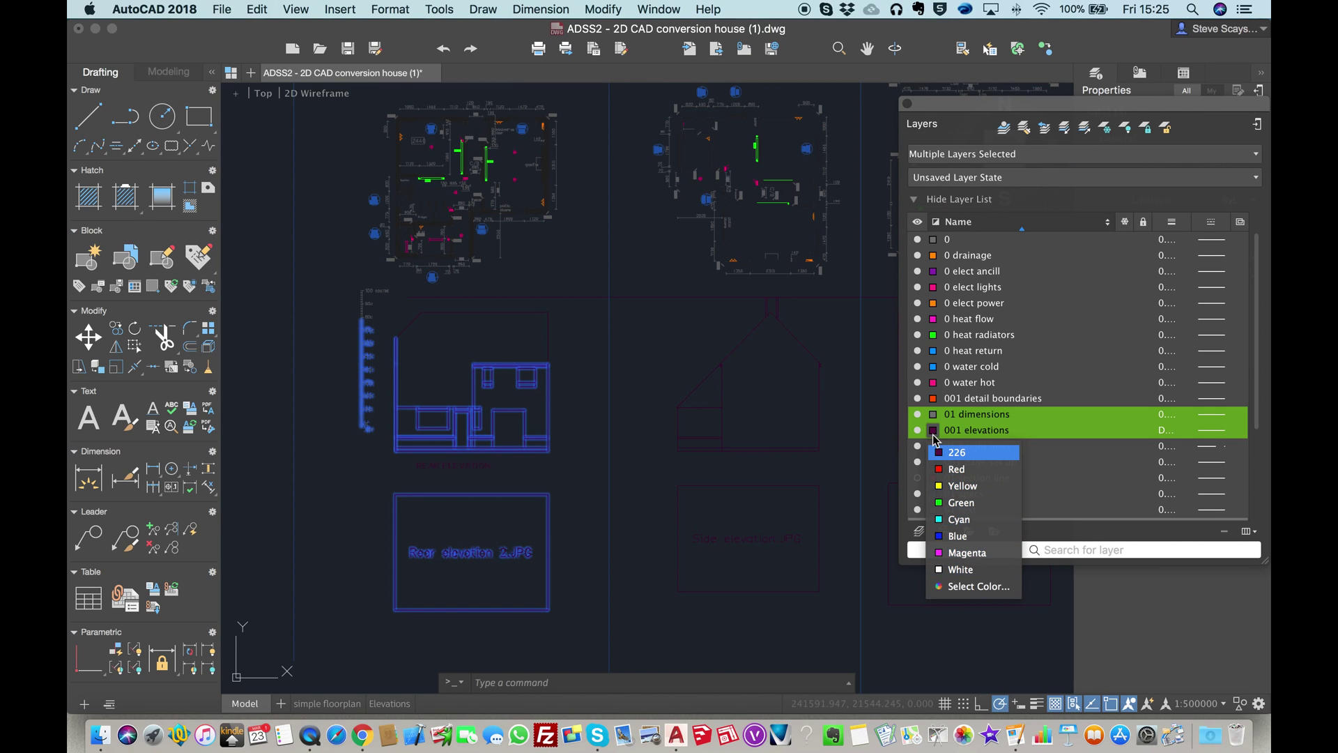
left_click(959, 569)
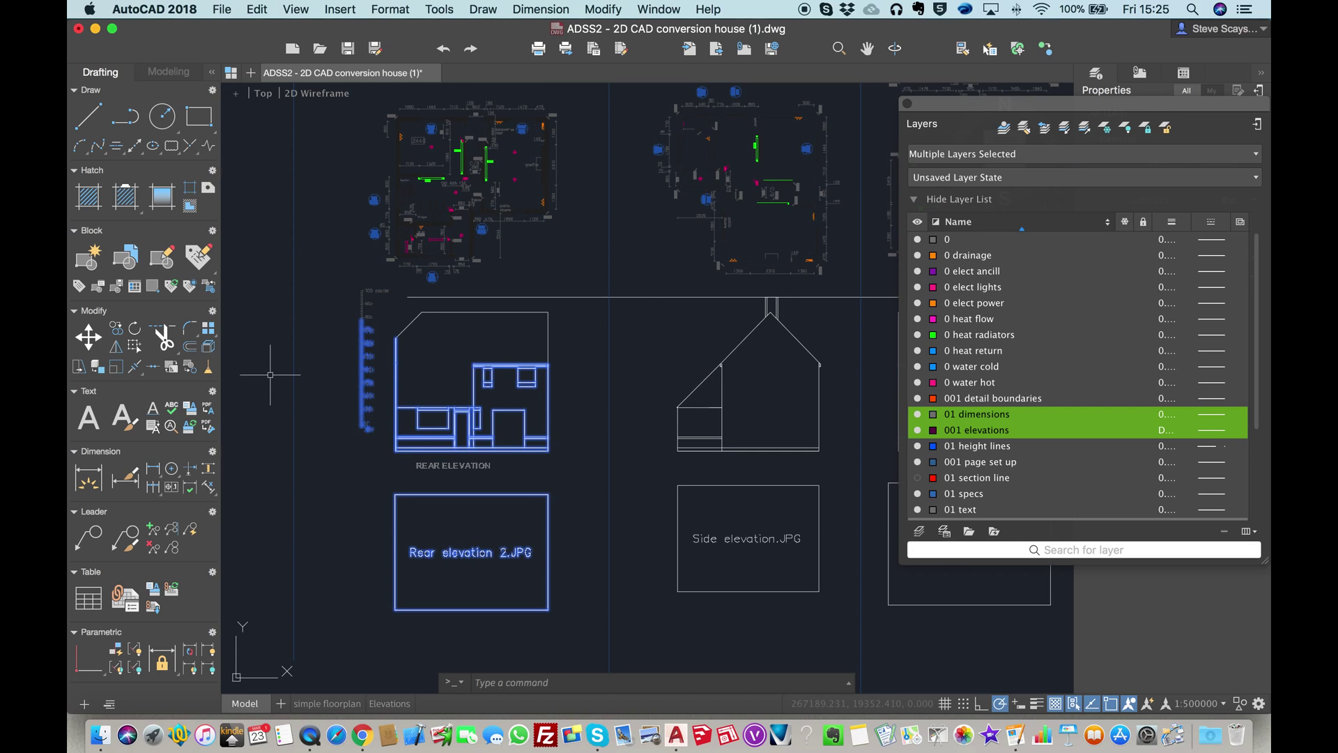
key("Escape")
scroll(272, 380, "down", 3)
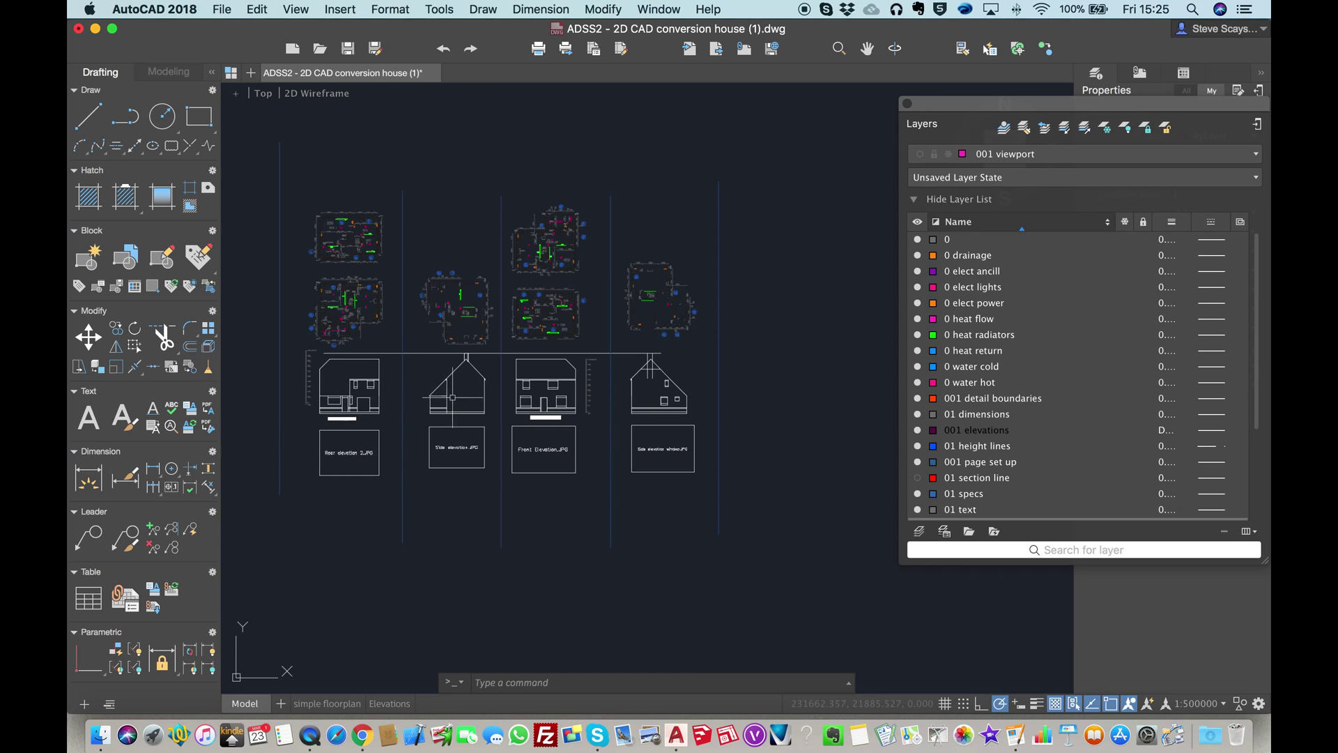
scroll(549, 354, "down", 3)
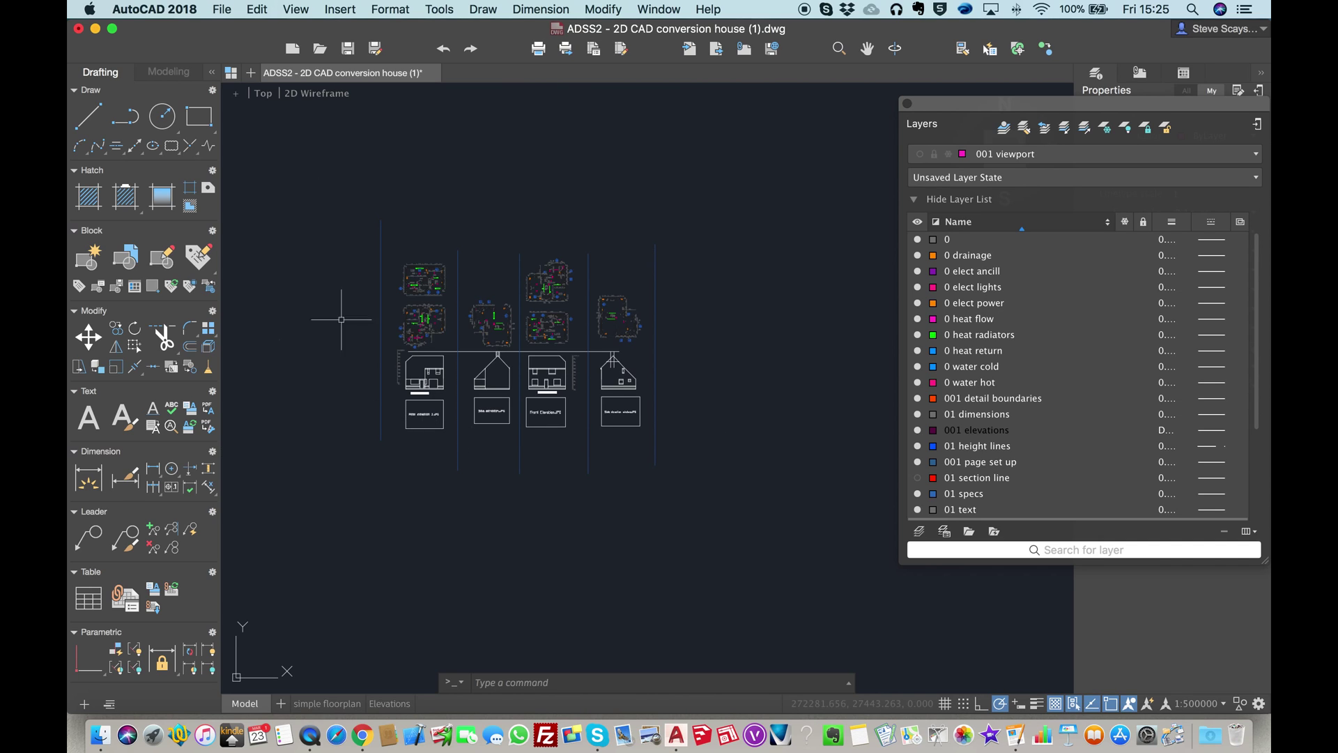
scroll(623, 338, "up", 5)
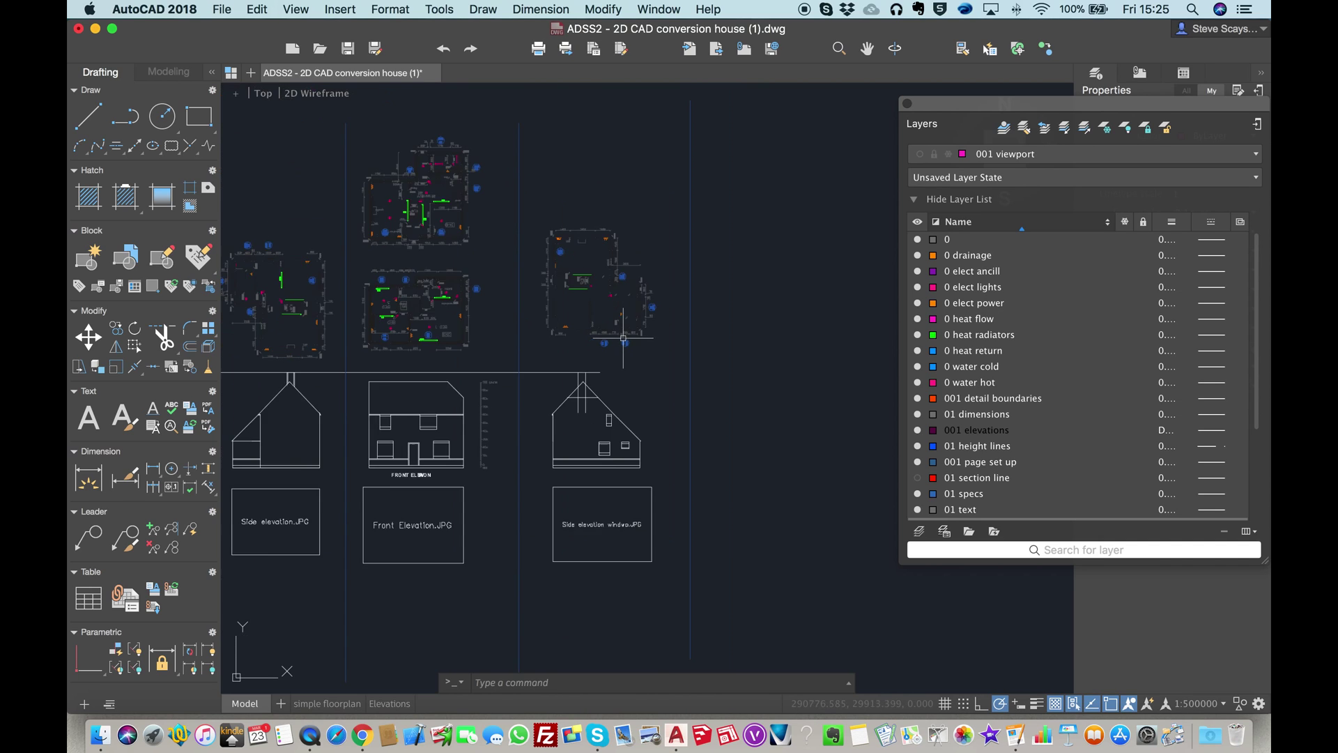
scroll(623, 338, "down", 5)
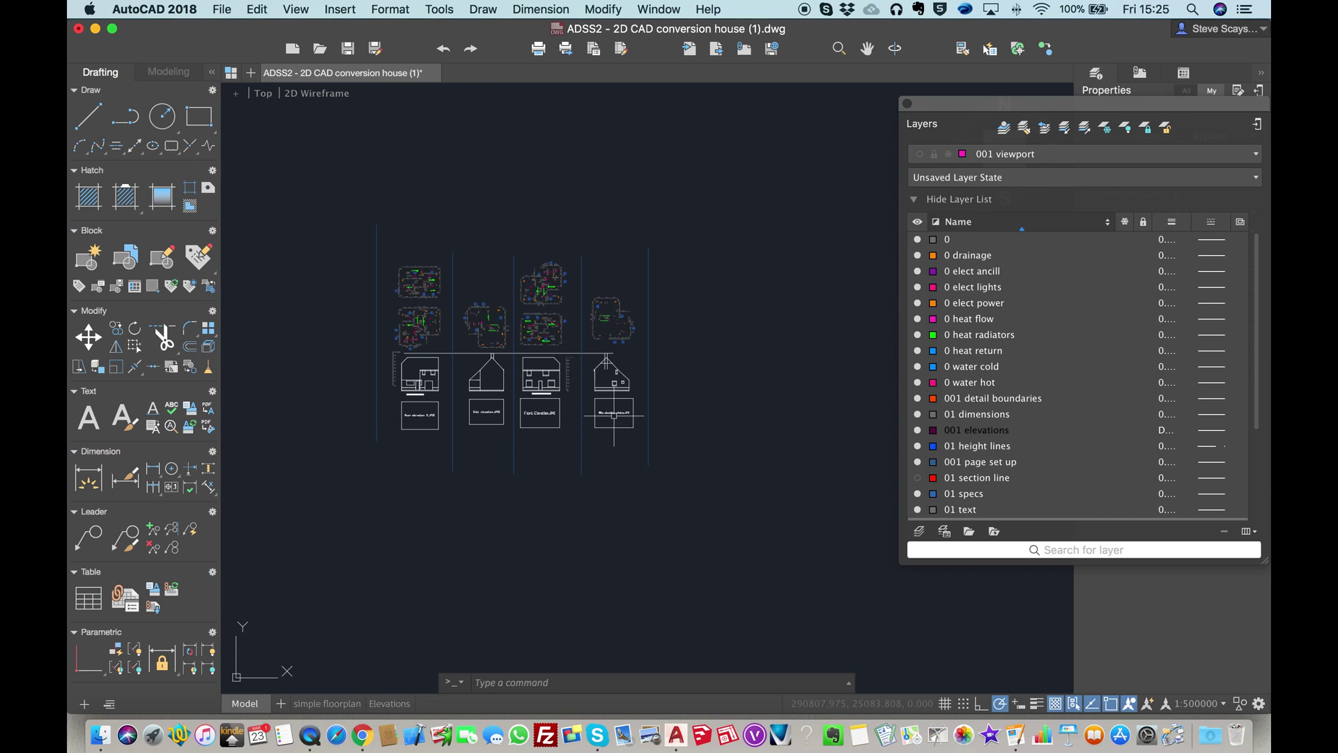
Window-select the rightmost floor plan and its side elevation, then copy and paste them
scroll(589, 271, "up", 5)
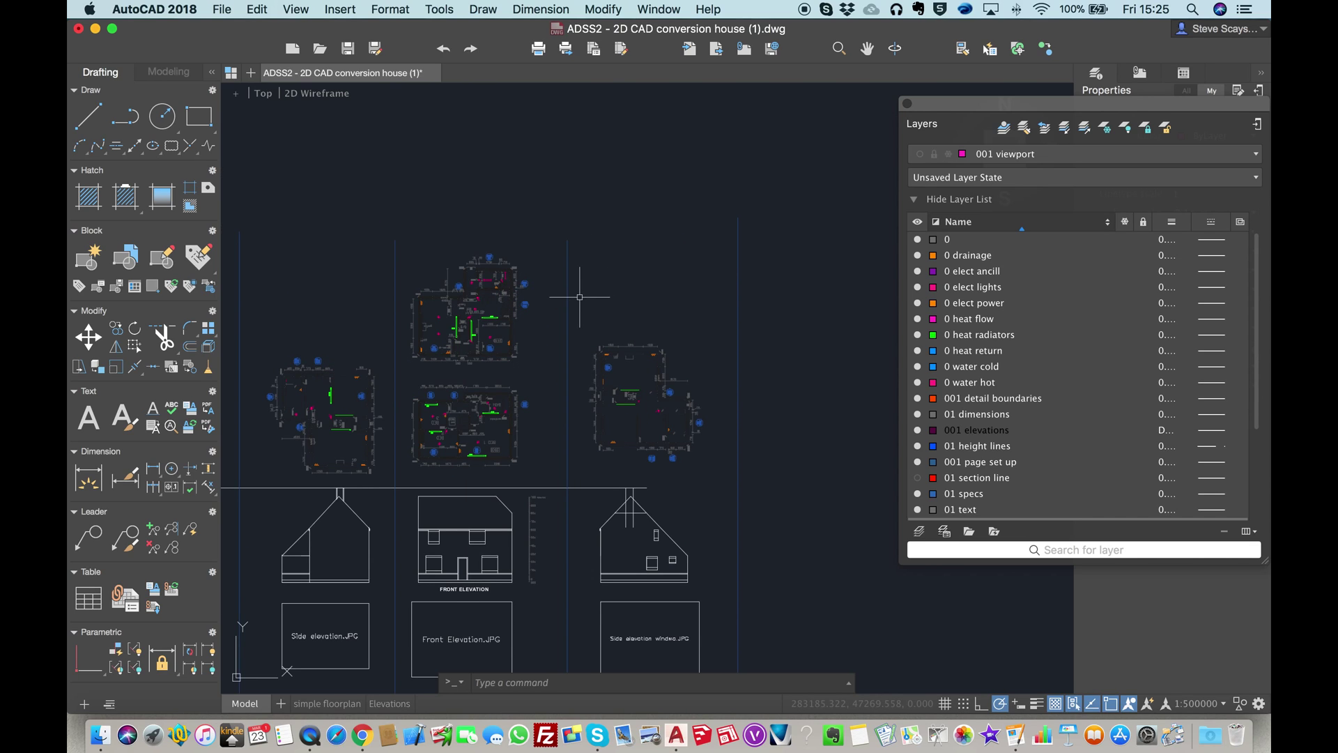
mouse_move(579, 297)
left_mouse_down()
mouse_move(757, 308)
mouse_move(778, 441)
mouse_move(765, 626)
mouse_move(723, 730)
mouse_move(752, 665)
mouse_move(644, 640)
mouse_move(656, 670)
mouse_move(583, 690)
left_mouse_up()
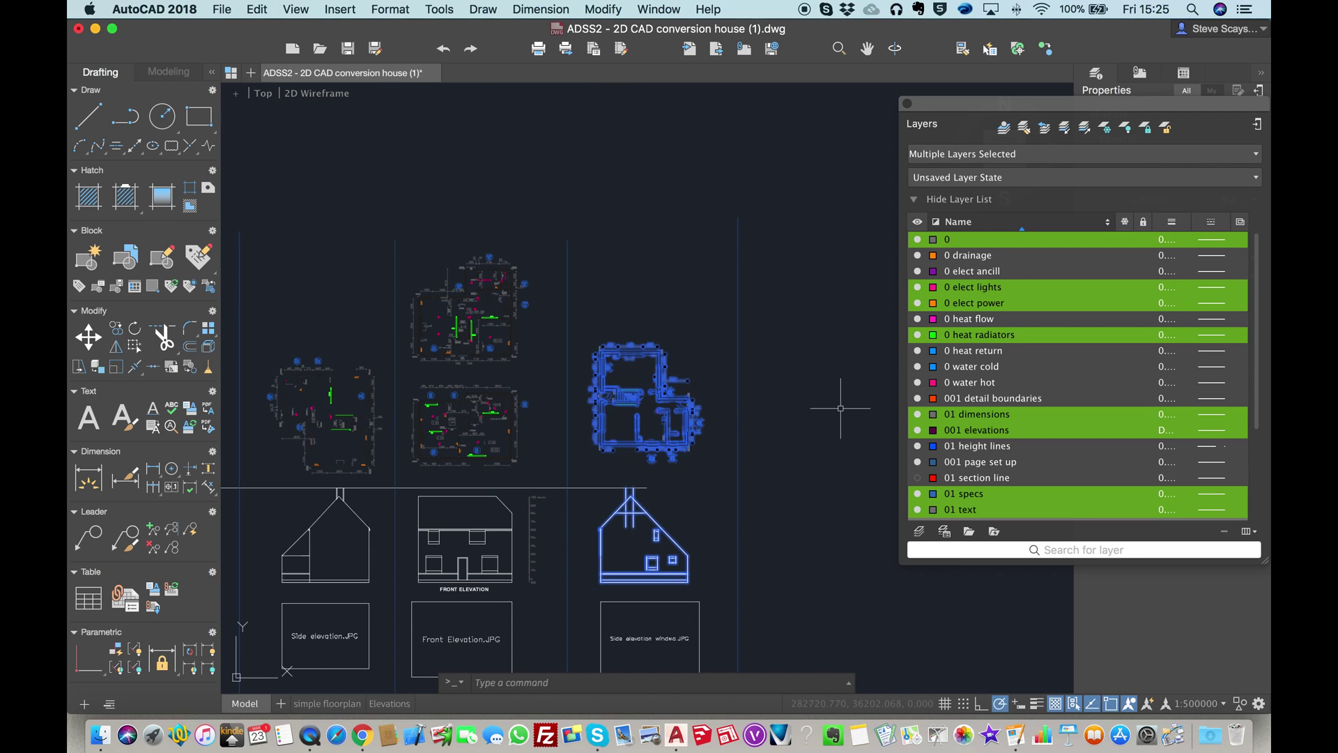
key("super+c")
key("super+v")
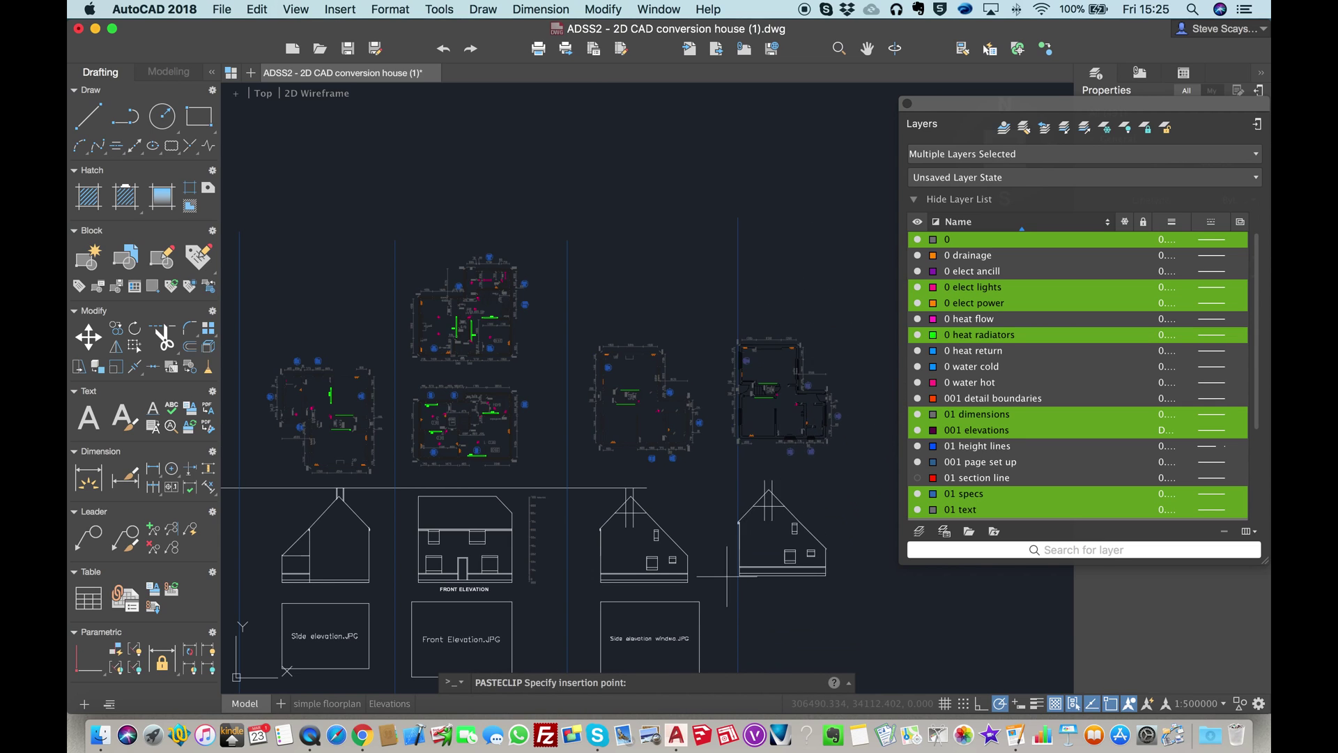
Place the pasted plan and elevation horizontally aligned to the right of the originals using Ortho
scroll(699, 587, "up", 5)
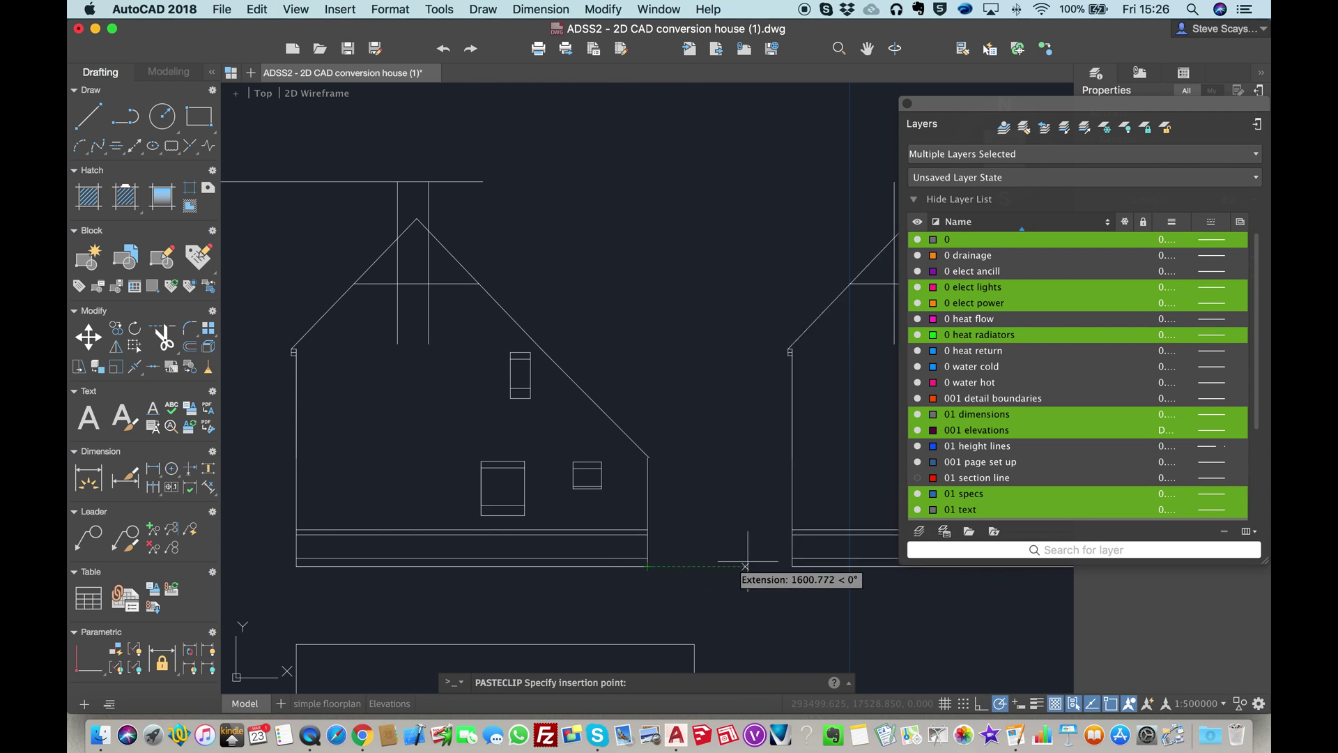
scroll(765, 563, "down", 5)
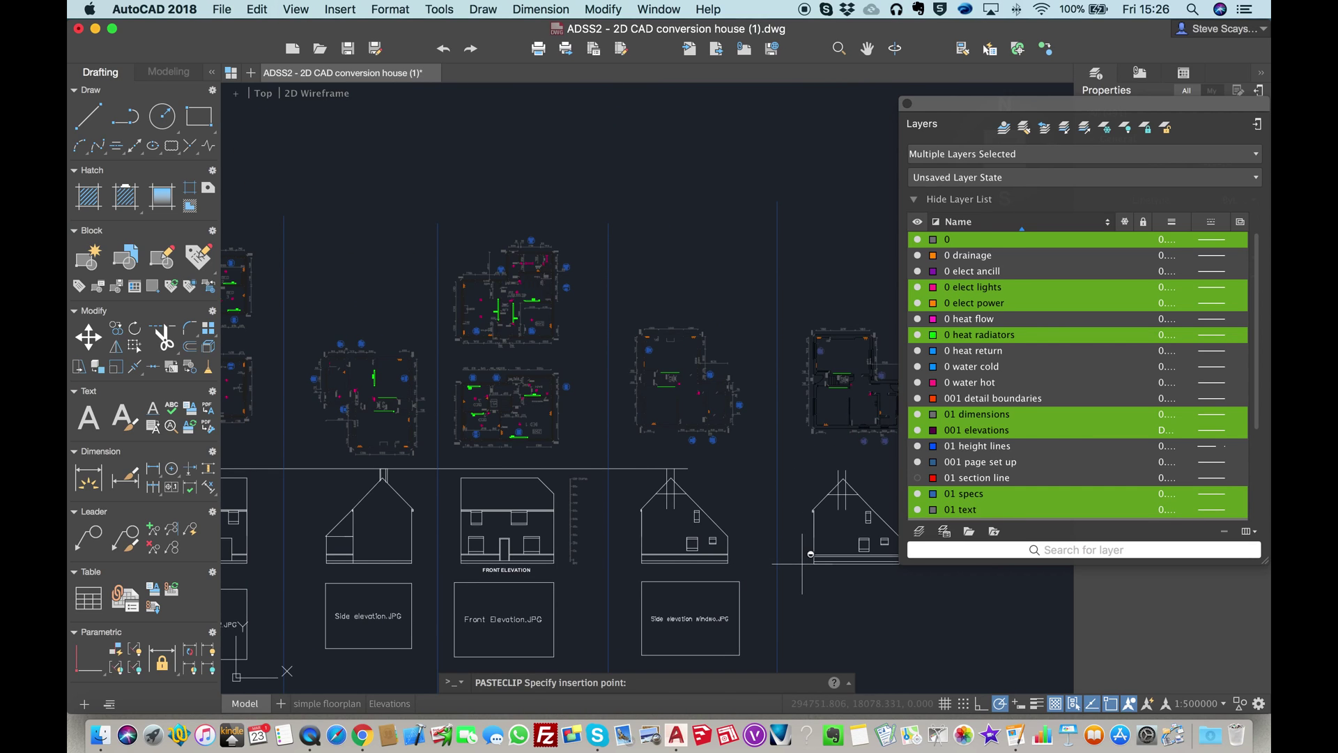
key("F8")
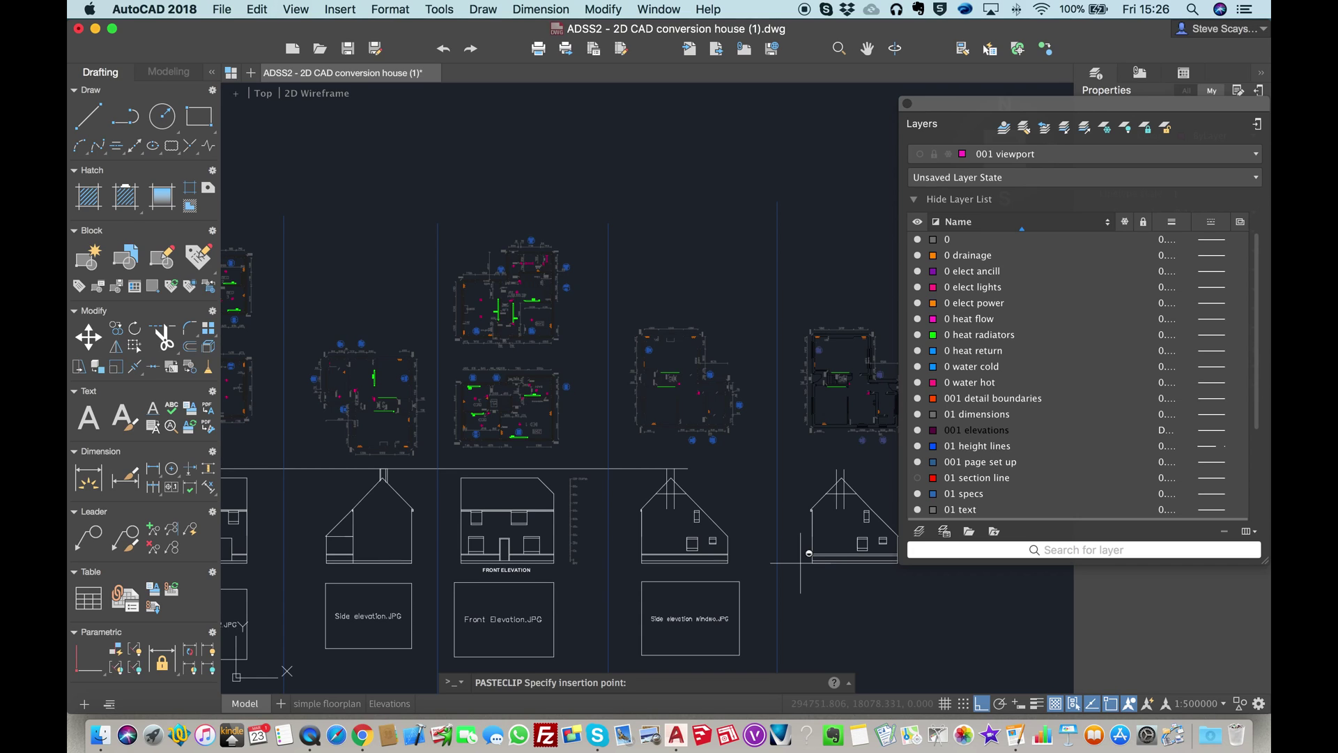
left_click(801, 561)
key("F10")
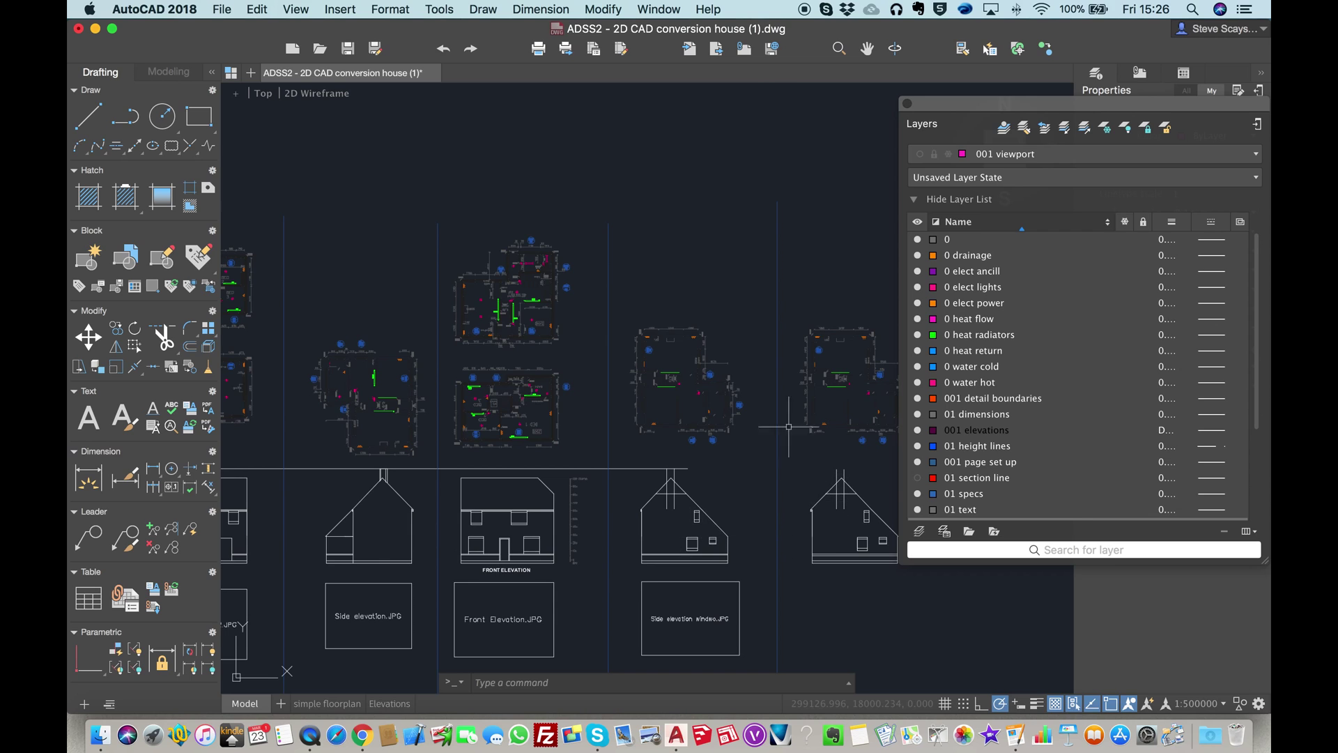
scroll(712, 495, "up", 3)
middle_click_drag(712, 495, 662, 481)
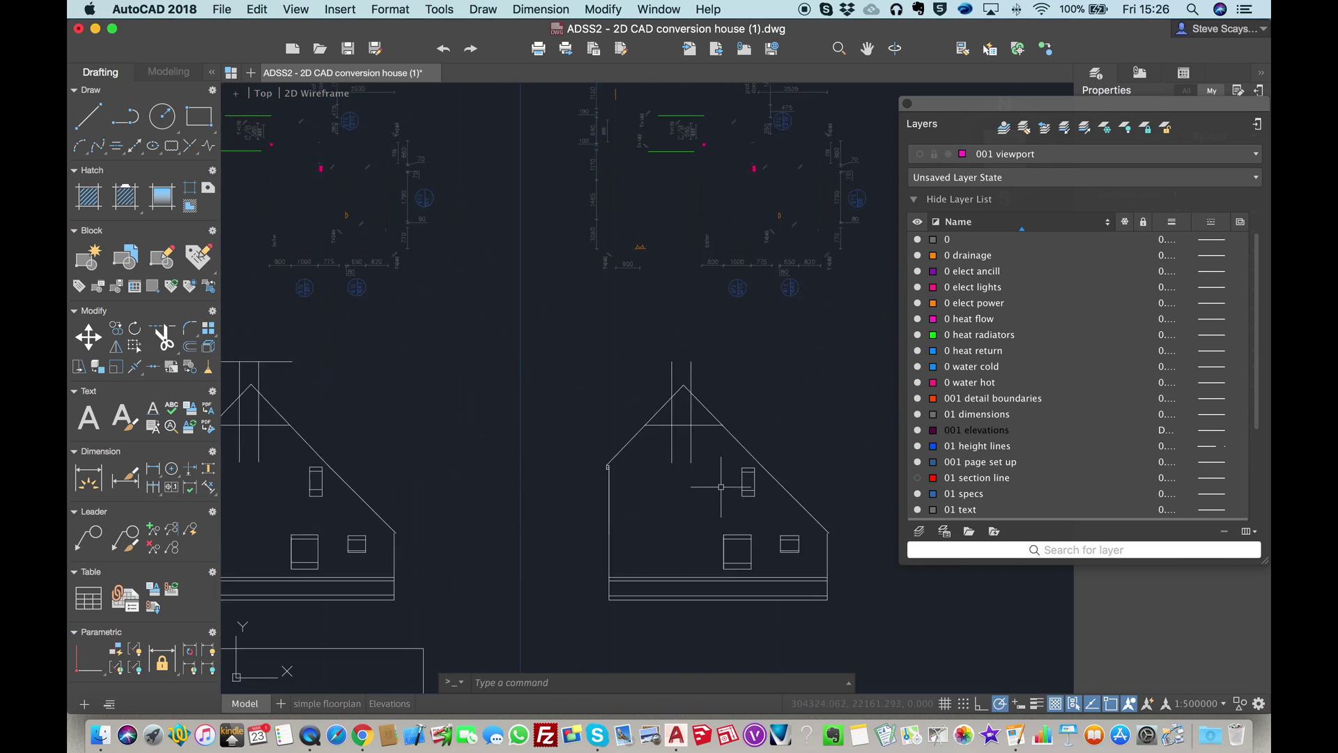
scroll(662, 481, "up", 3)
scroll(697, 446, "down", 3)
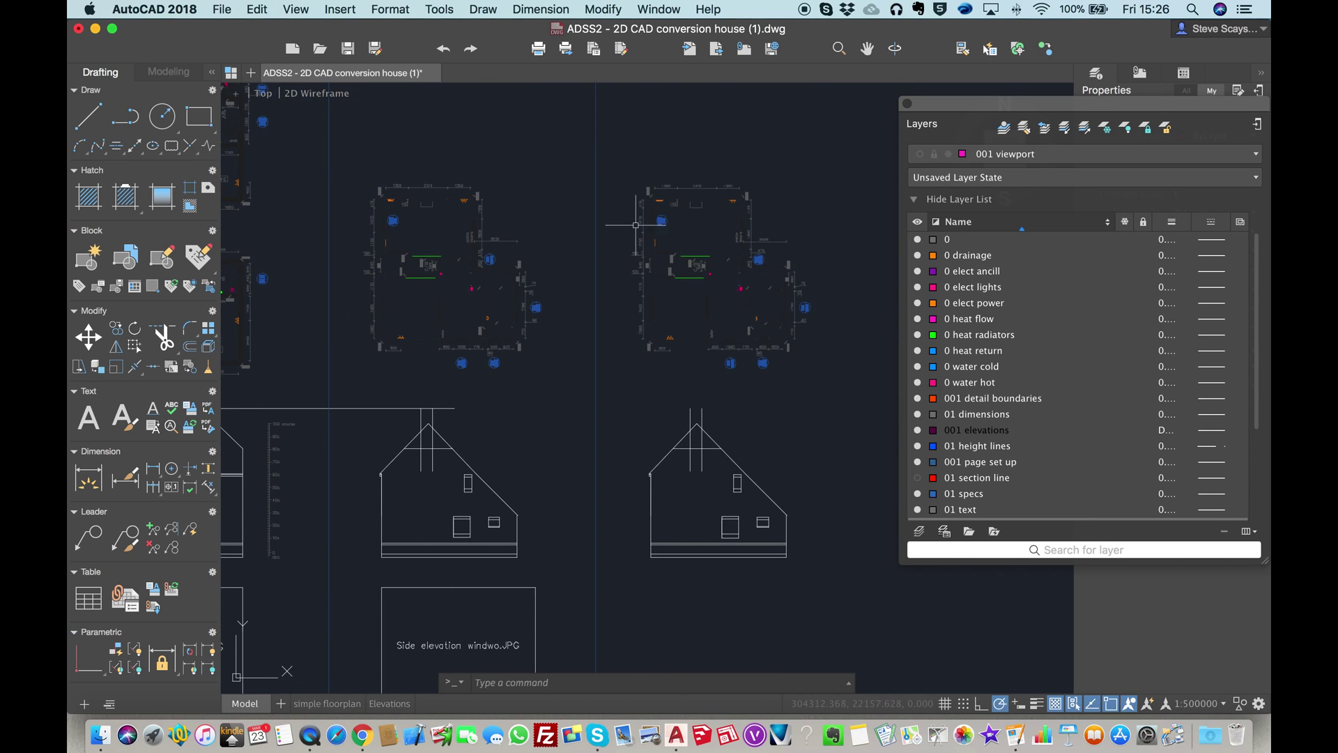
scroll(645, 311, "up", 3)
scroll(645, 311, "down", 3)
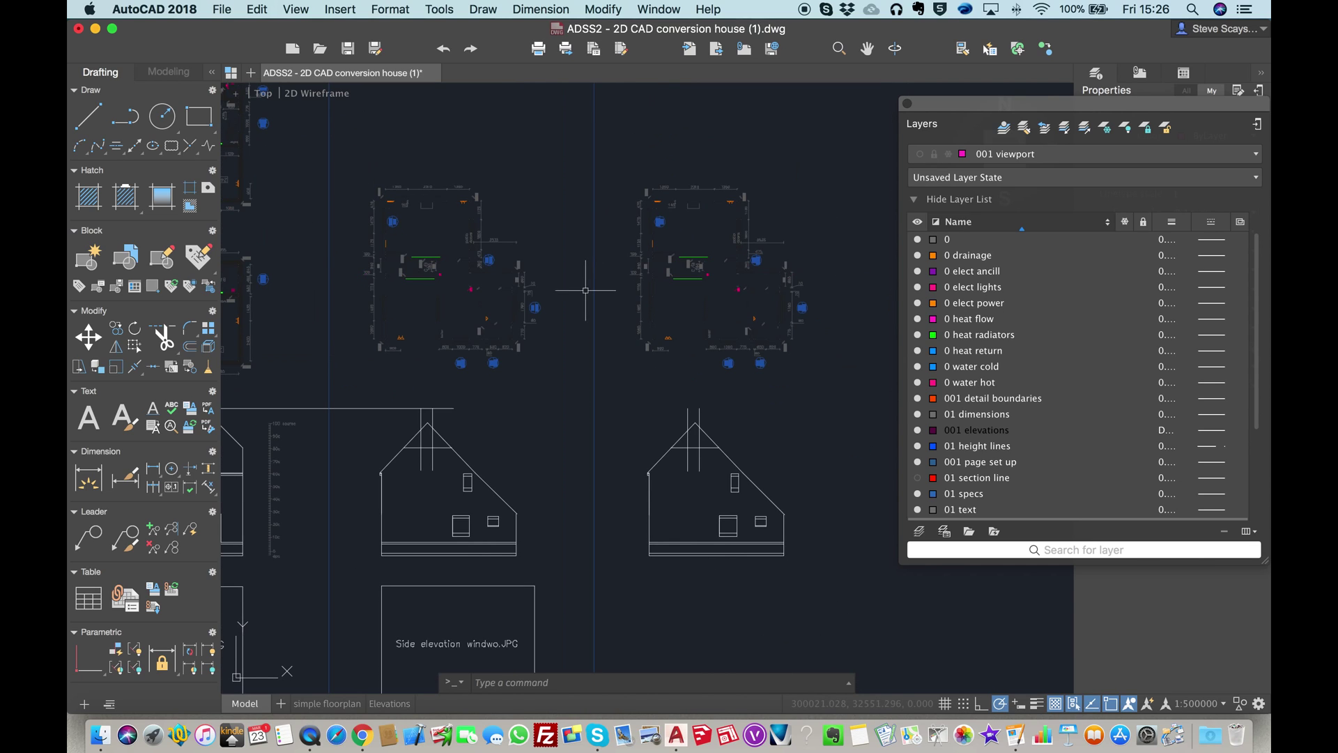
scroll(594, 288, "up", 2)
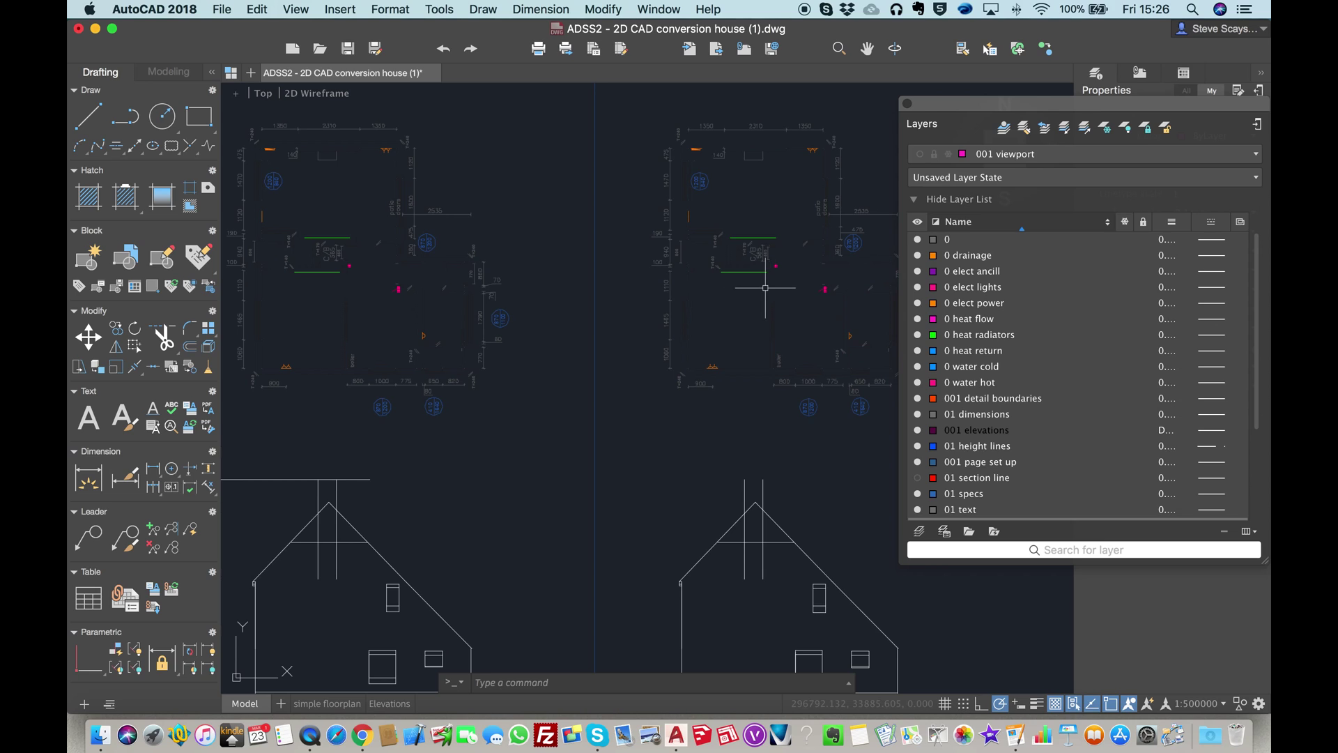
scroll(765, 287, "down", 4)
scroll(770, 362, "up", 5)
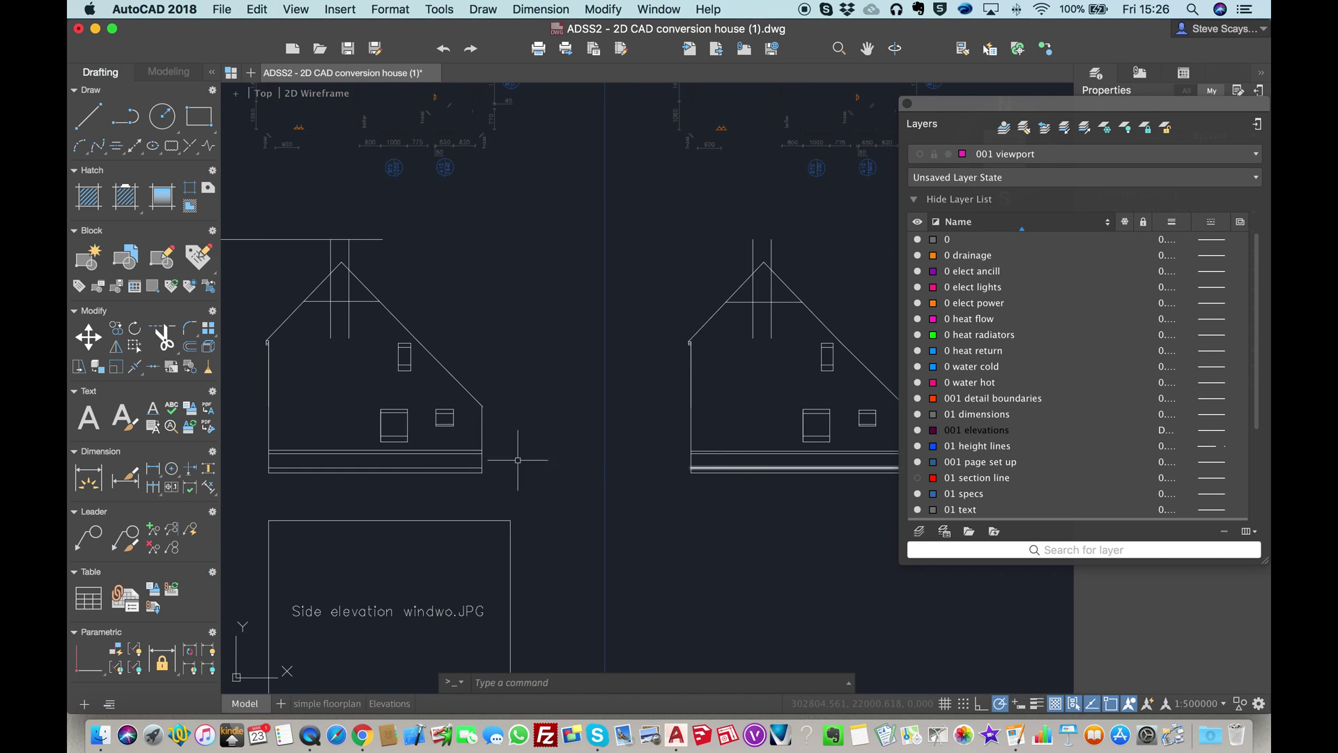
scroll(718, 421, "down", 2)
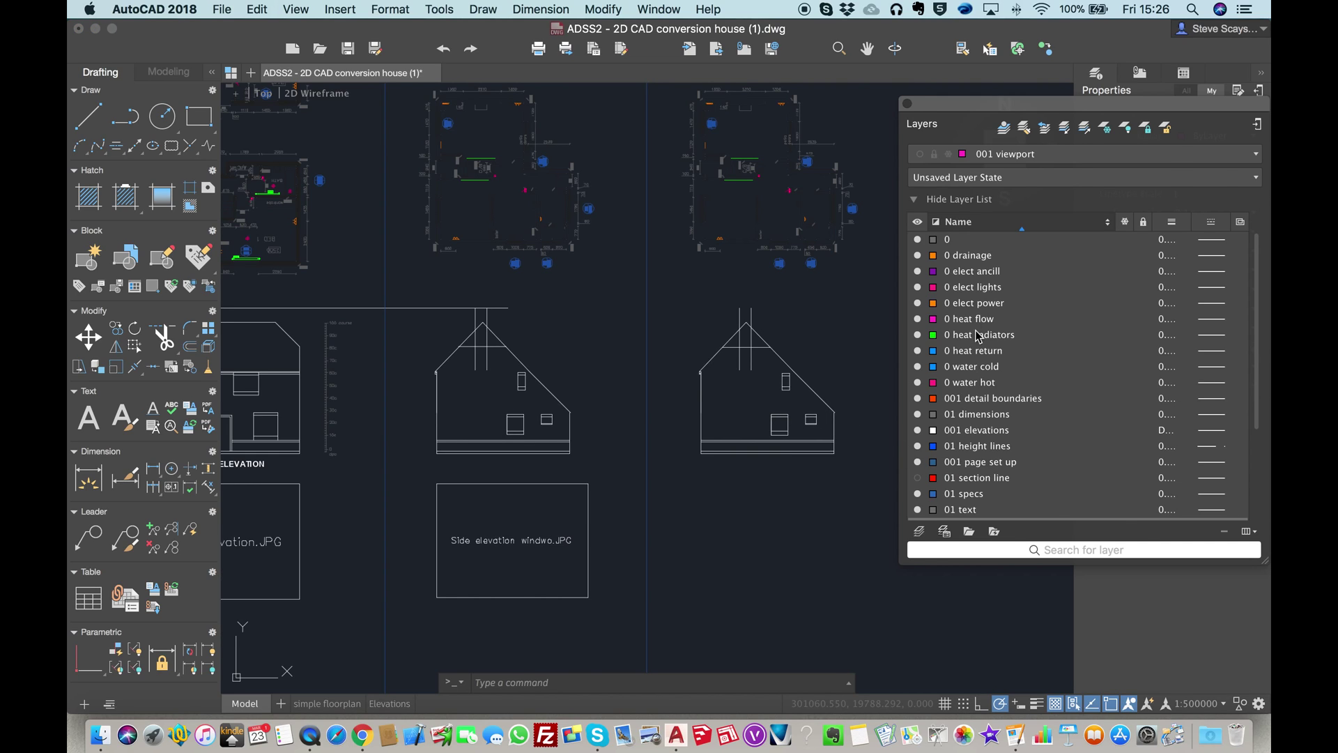
left_click(1003, 128)
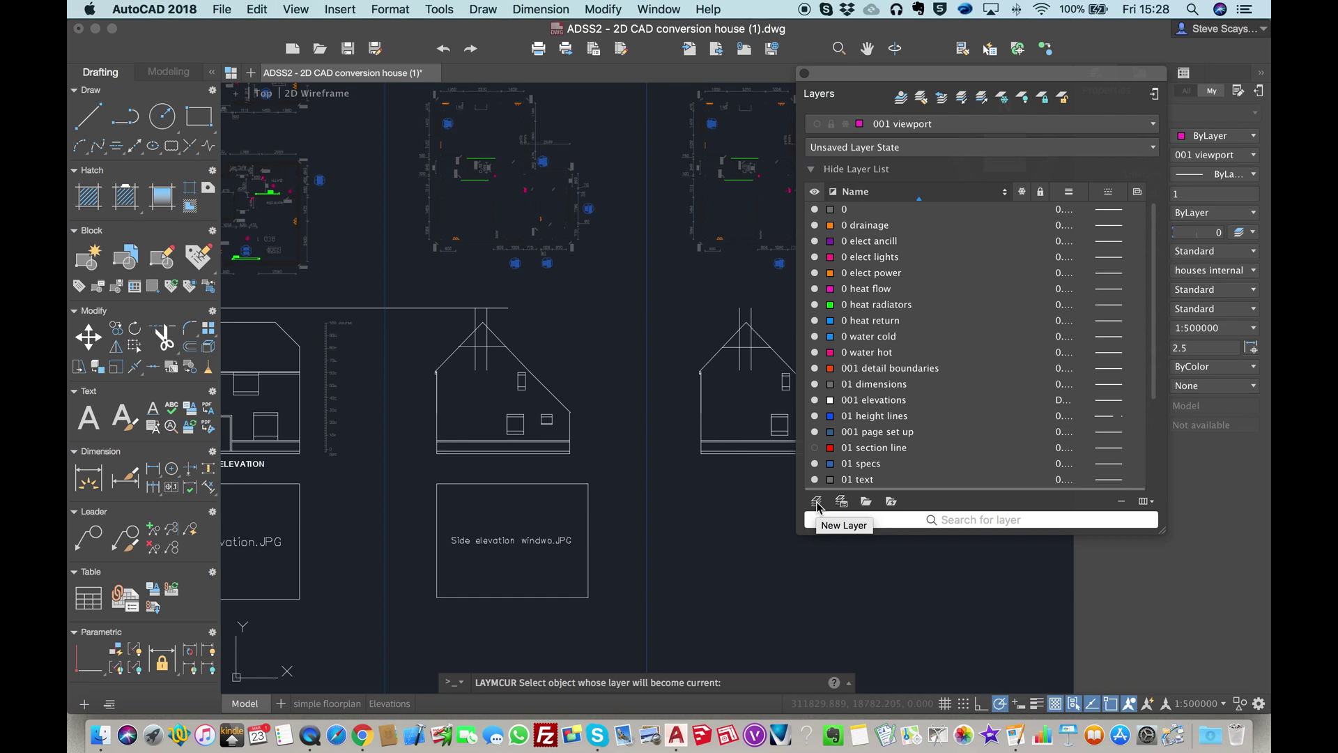
Create a new layer named 'Section line' in the Layers palette
left_click(817, 506)
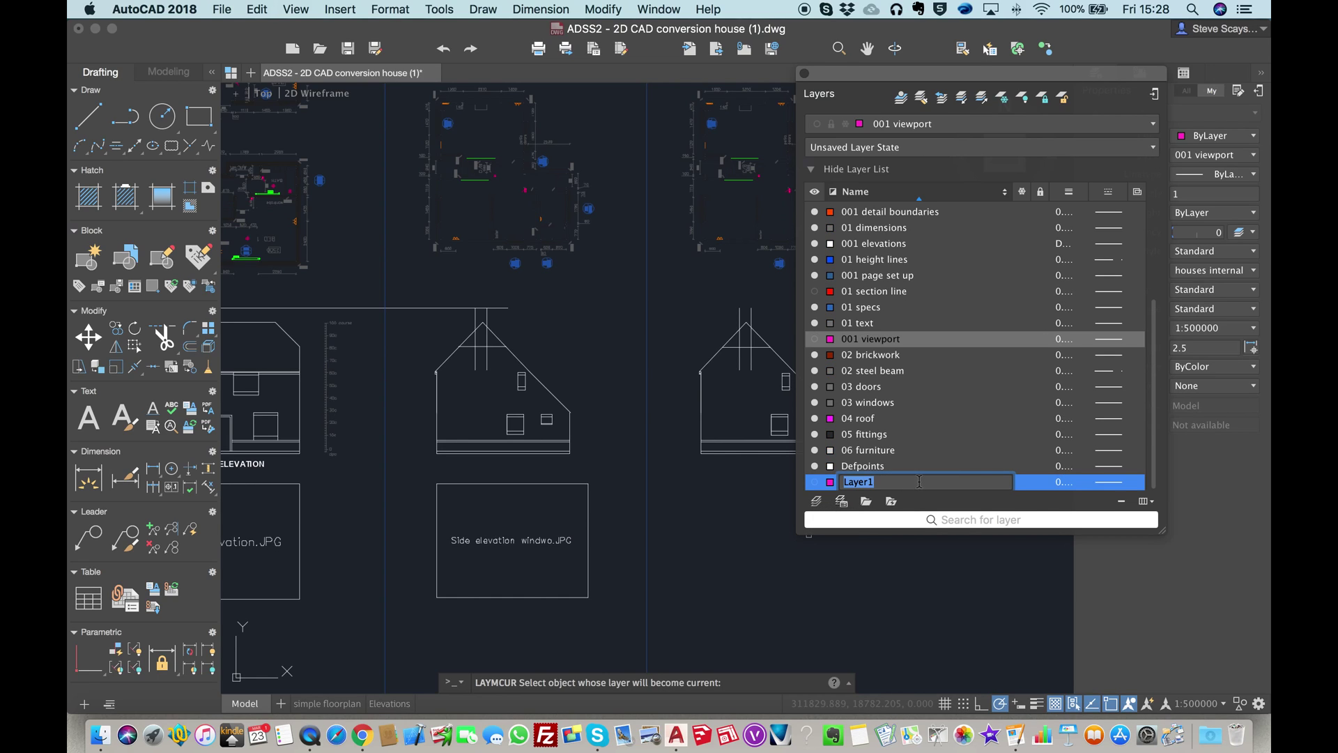
type("Section line")
key("Return")
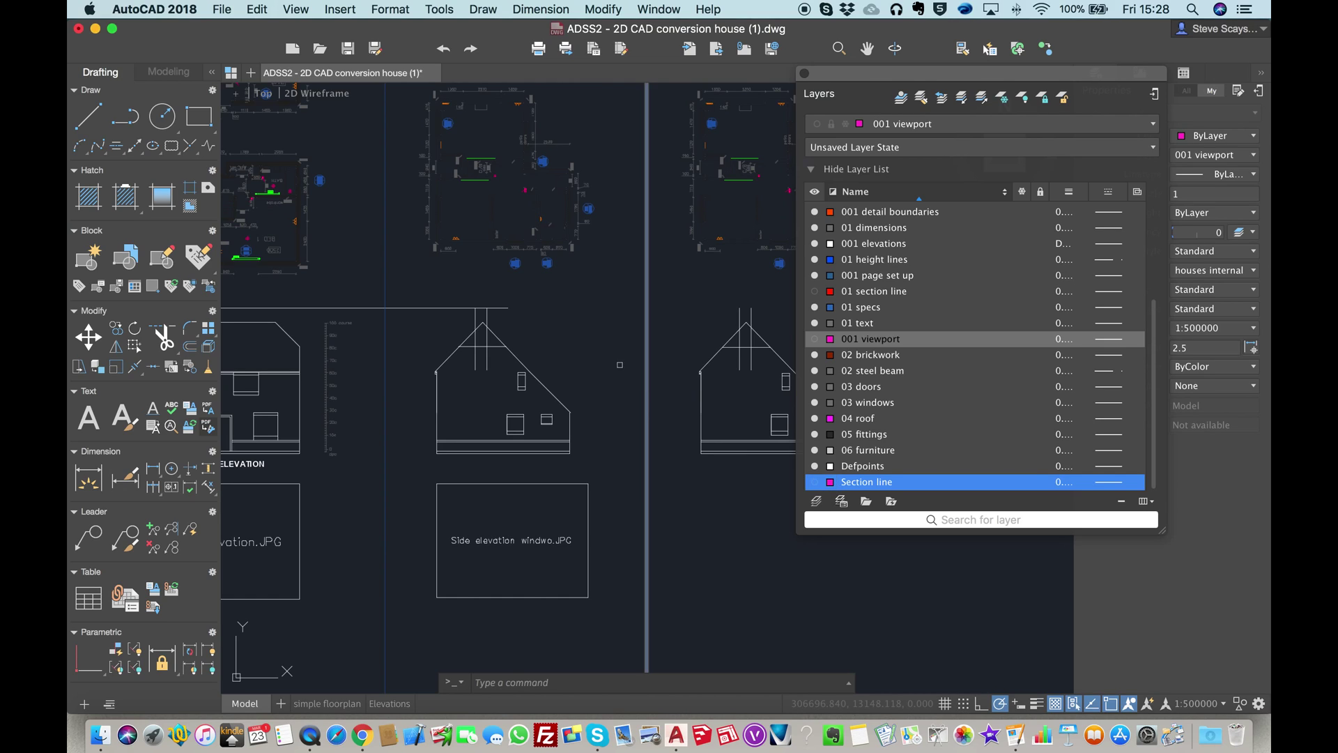
scroll(704, 313, "down", 2)
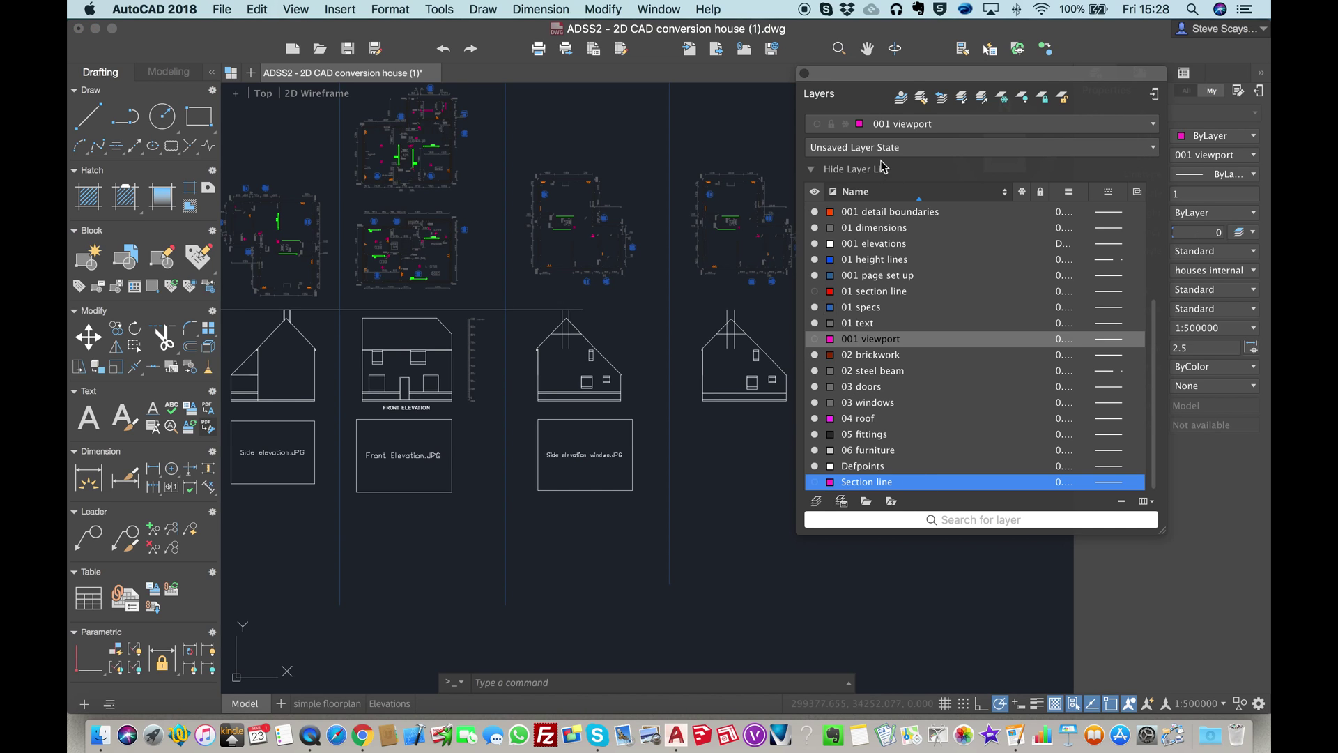
left_click_drag(881, 73, 974, 66)
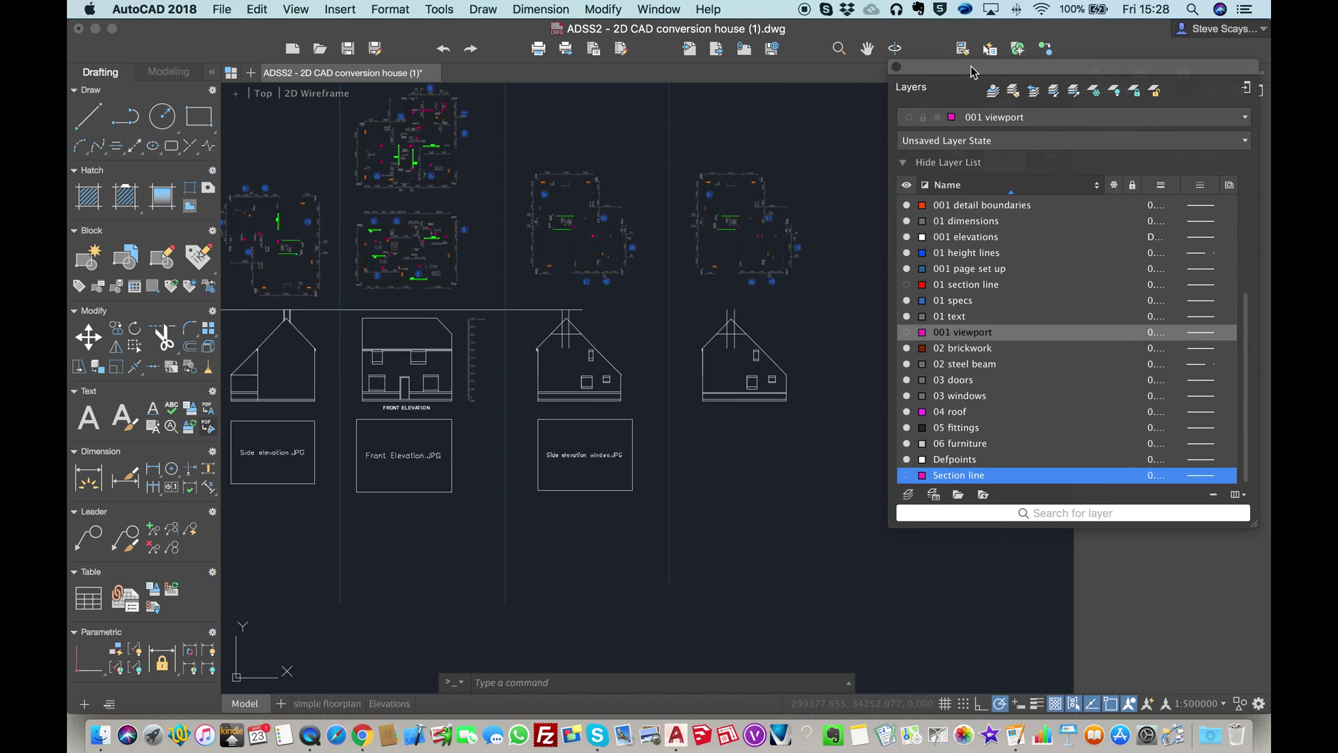
scroll(698, 432, "down", 5)
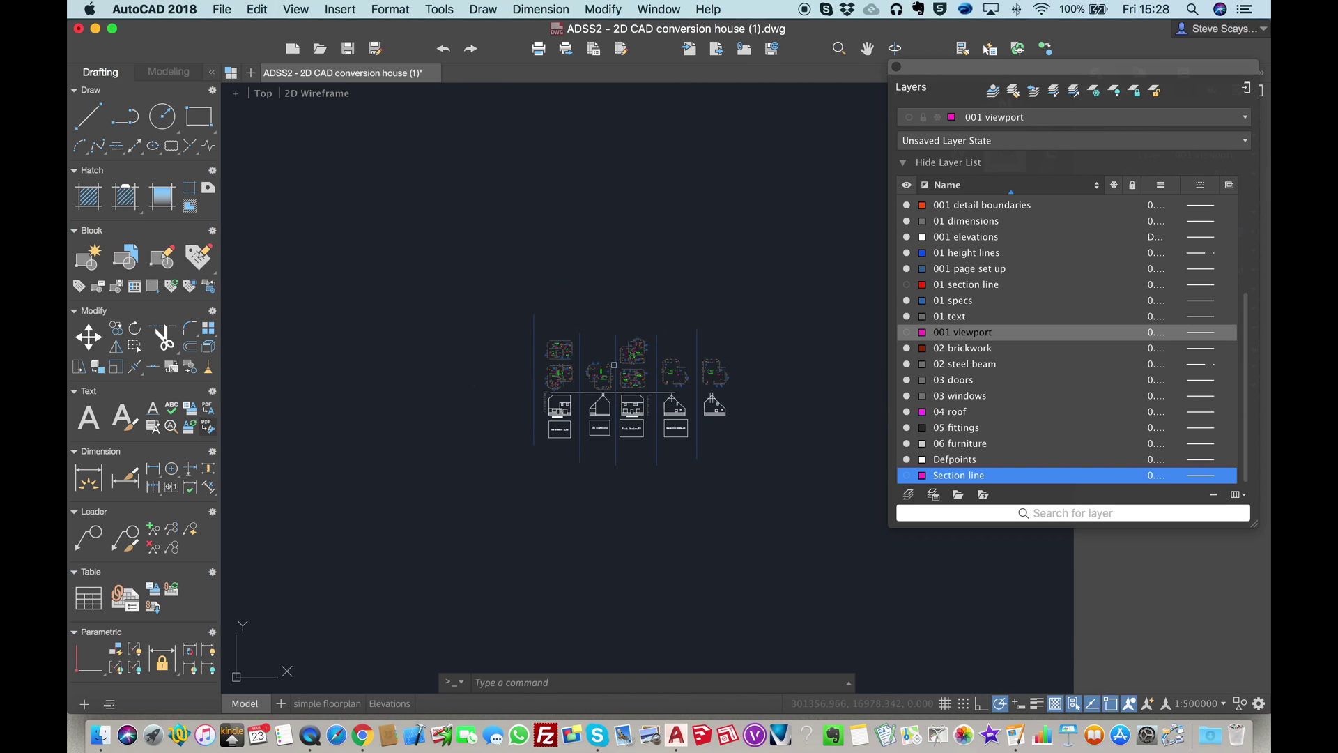
scroll(490, 300, "up", 3)
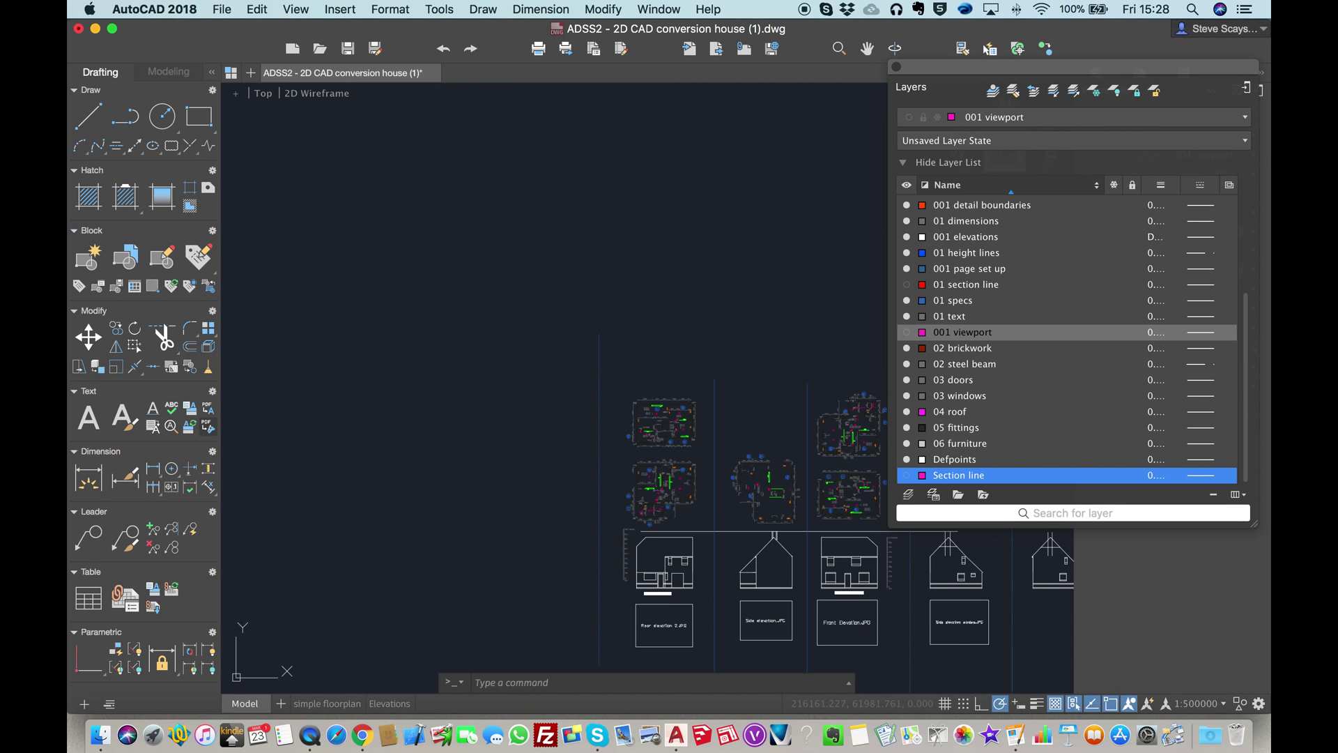
middle_click_drag(597, 396, 539, 336)
scroll(522, 309, "down", 2)
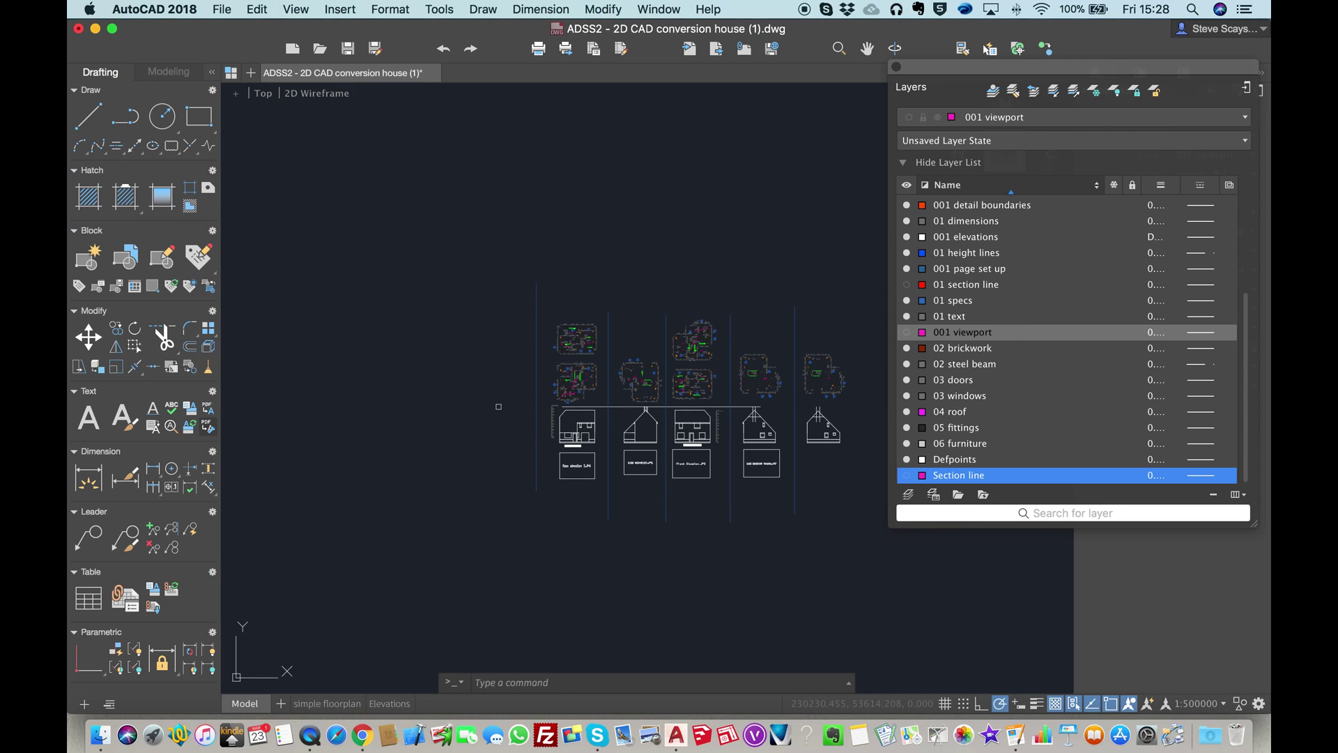
middle_click_drag(499, 407, 763, 406)
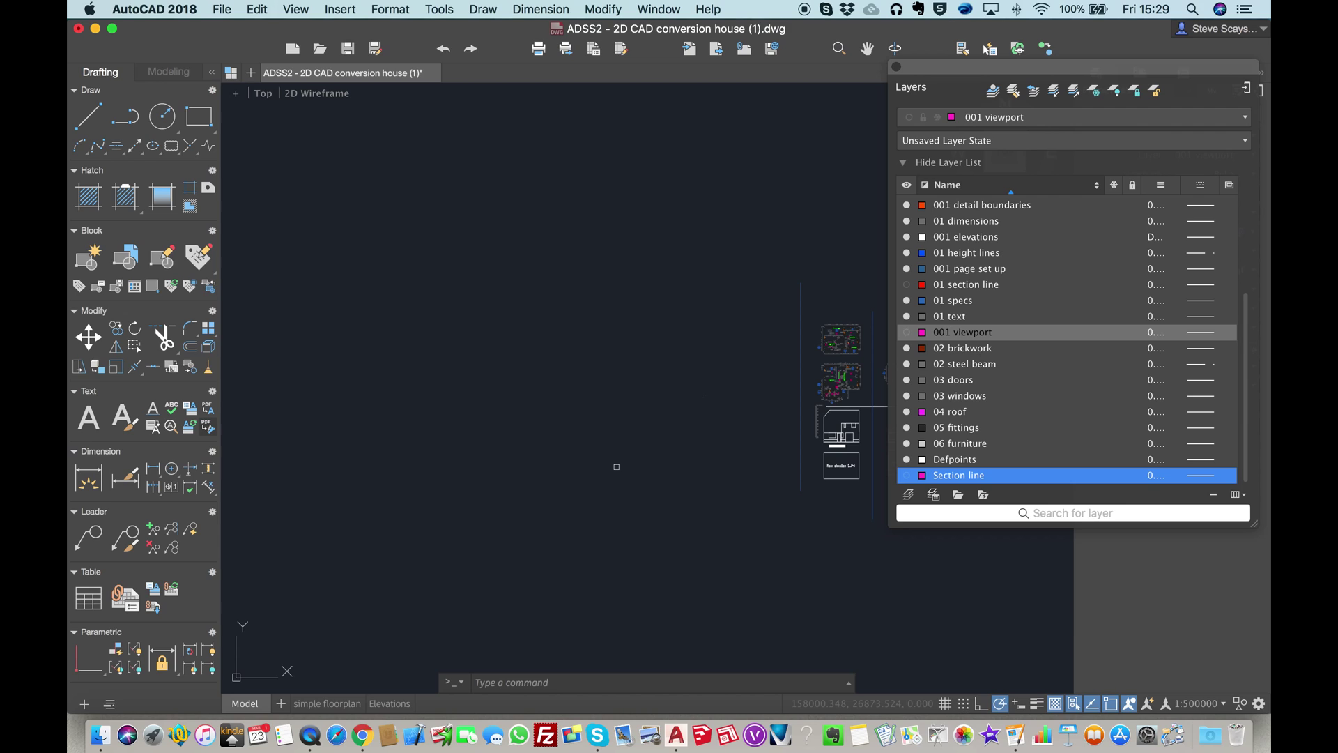
scroll(427, 457, "down", 5)
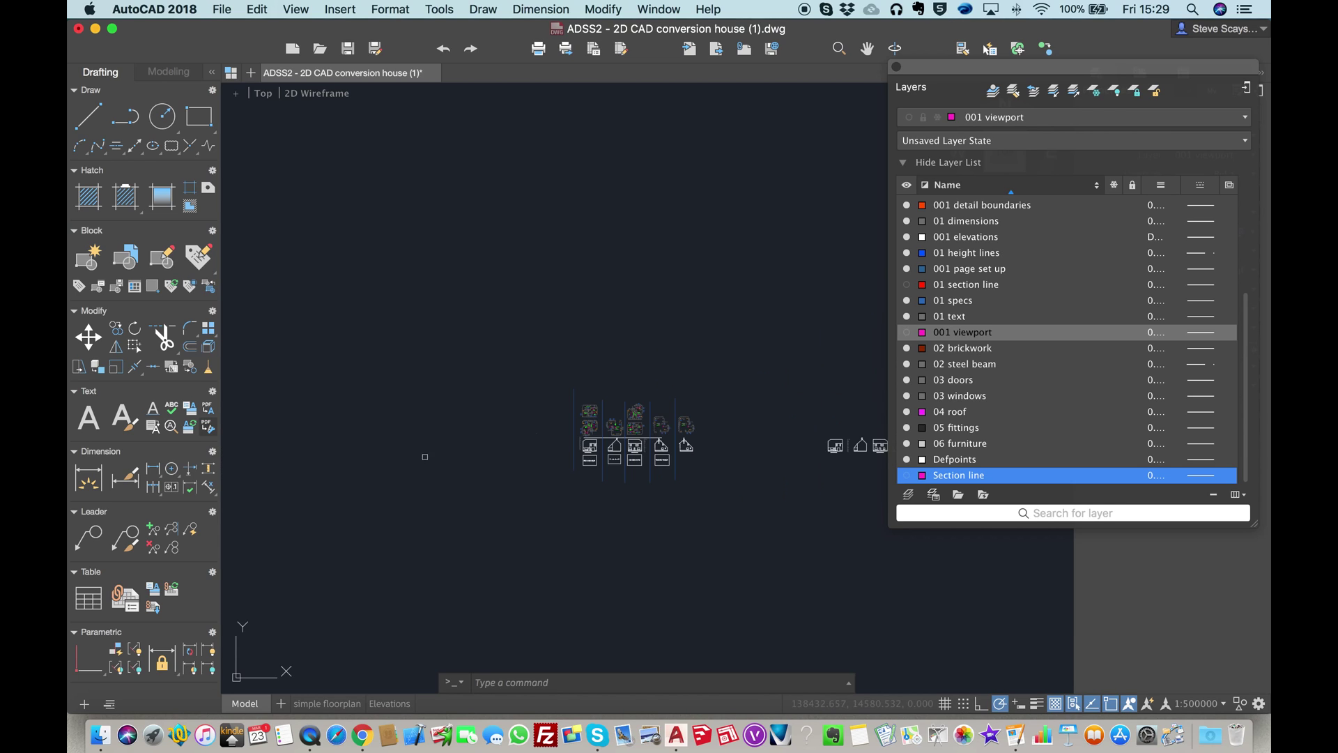
scroll(443, 427, "right", 5)
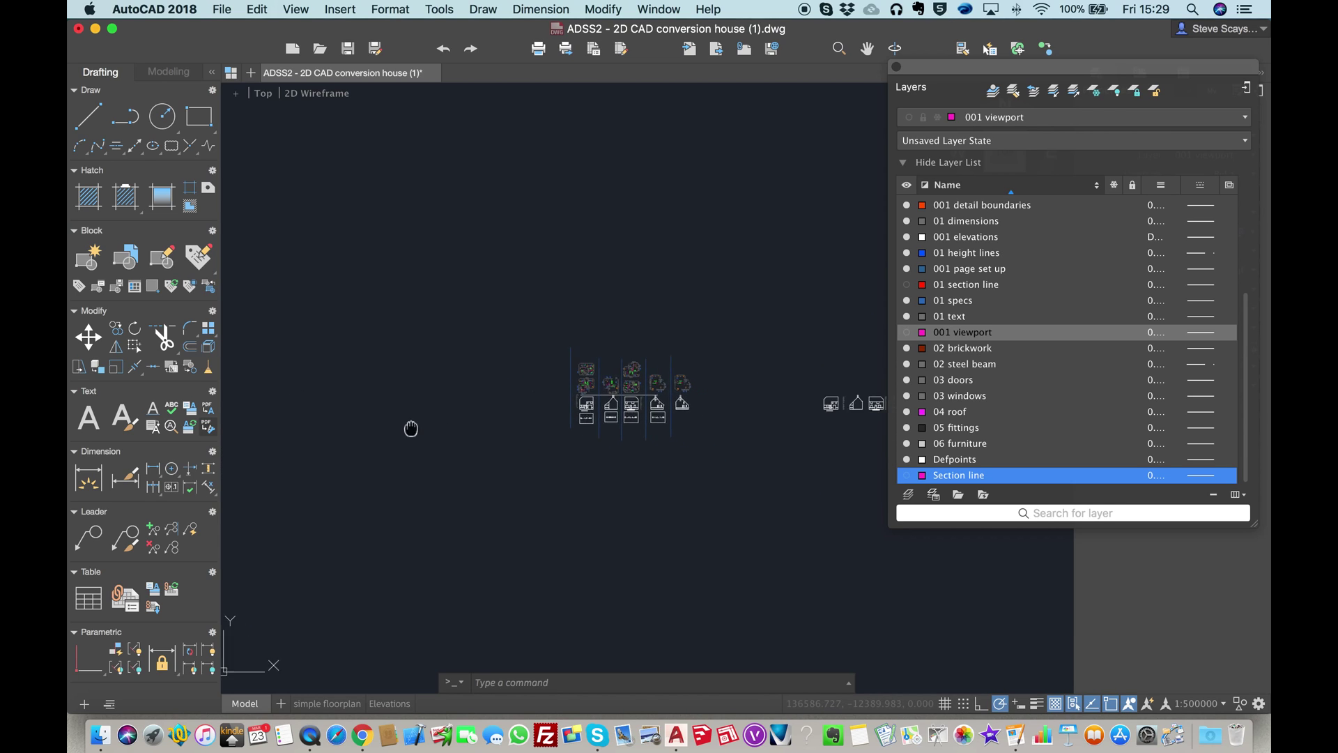